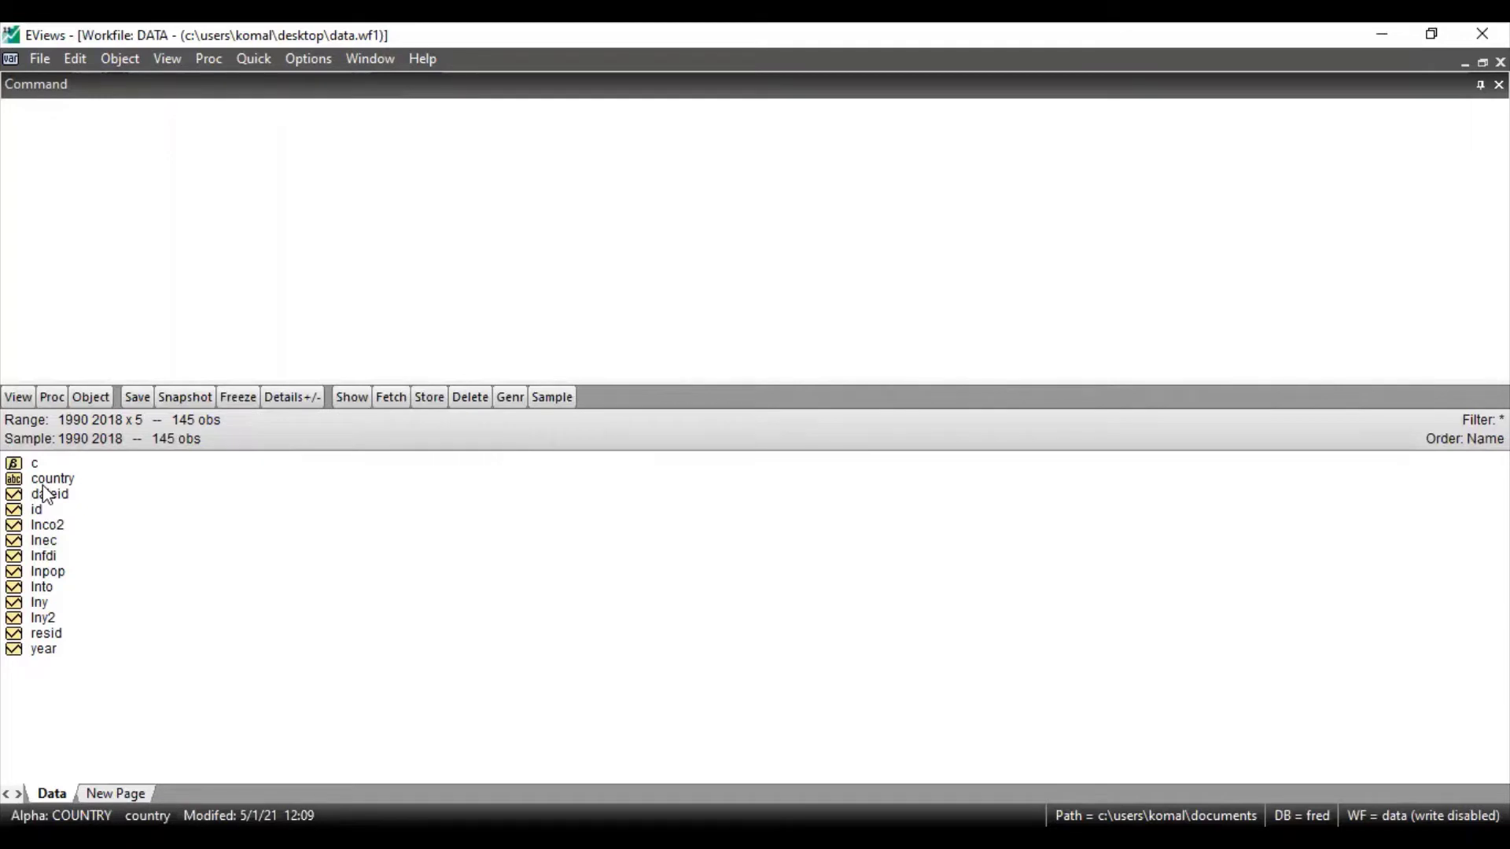
Step: Open the lnec and lnco2 series as a VAR and estimate a Standard VAR with lag intervals 1 2 over 1990–2018
right_click(59, 530)
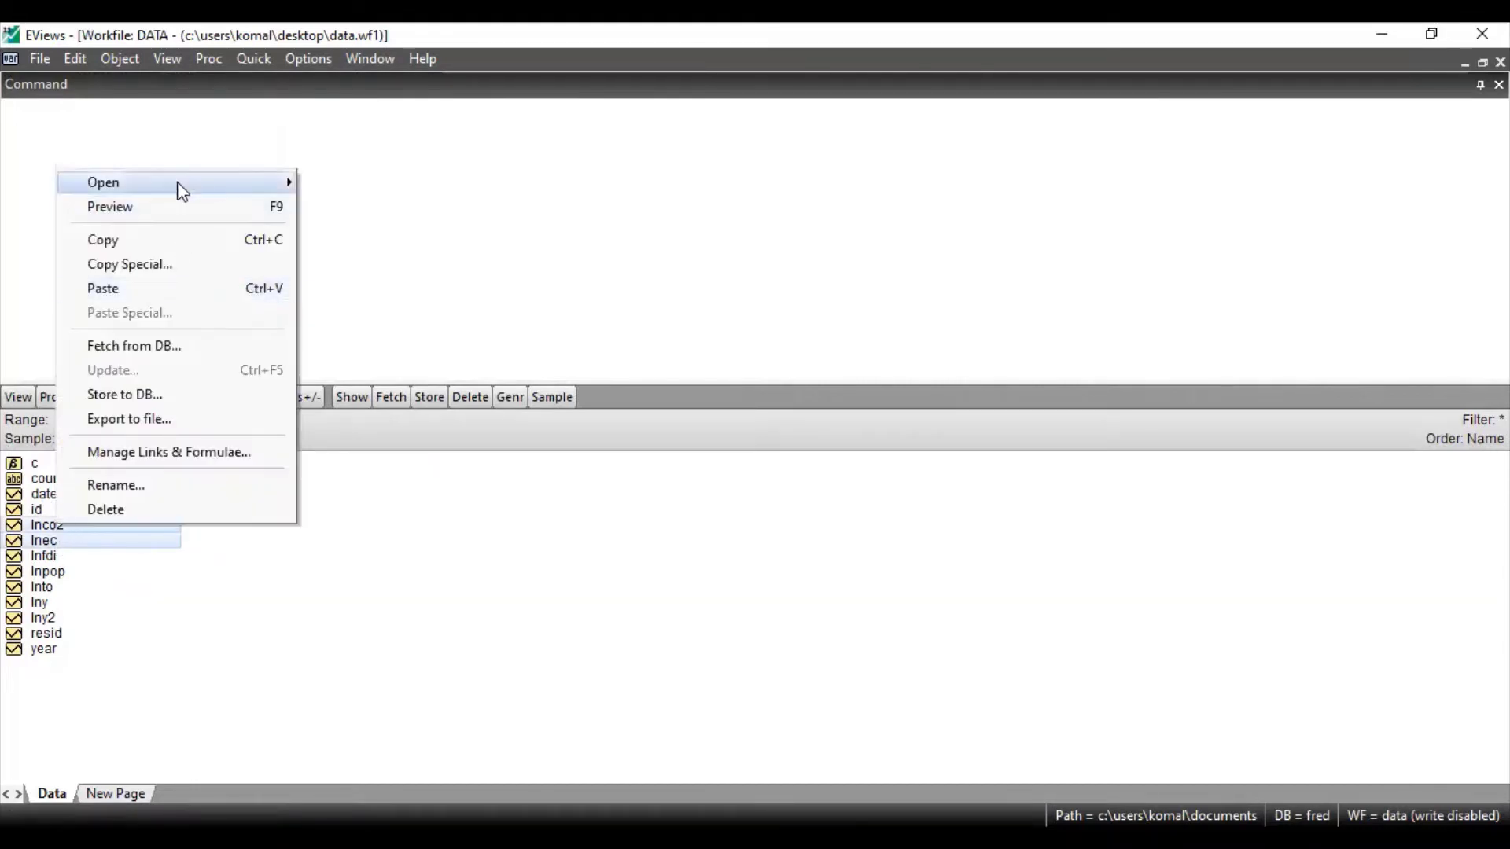
mouse_move(178, 189)
click(341, 256)
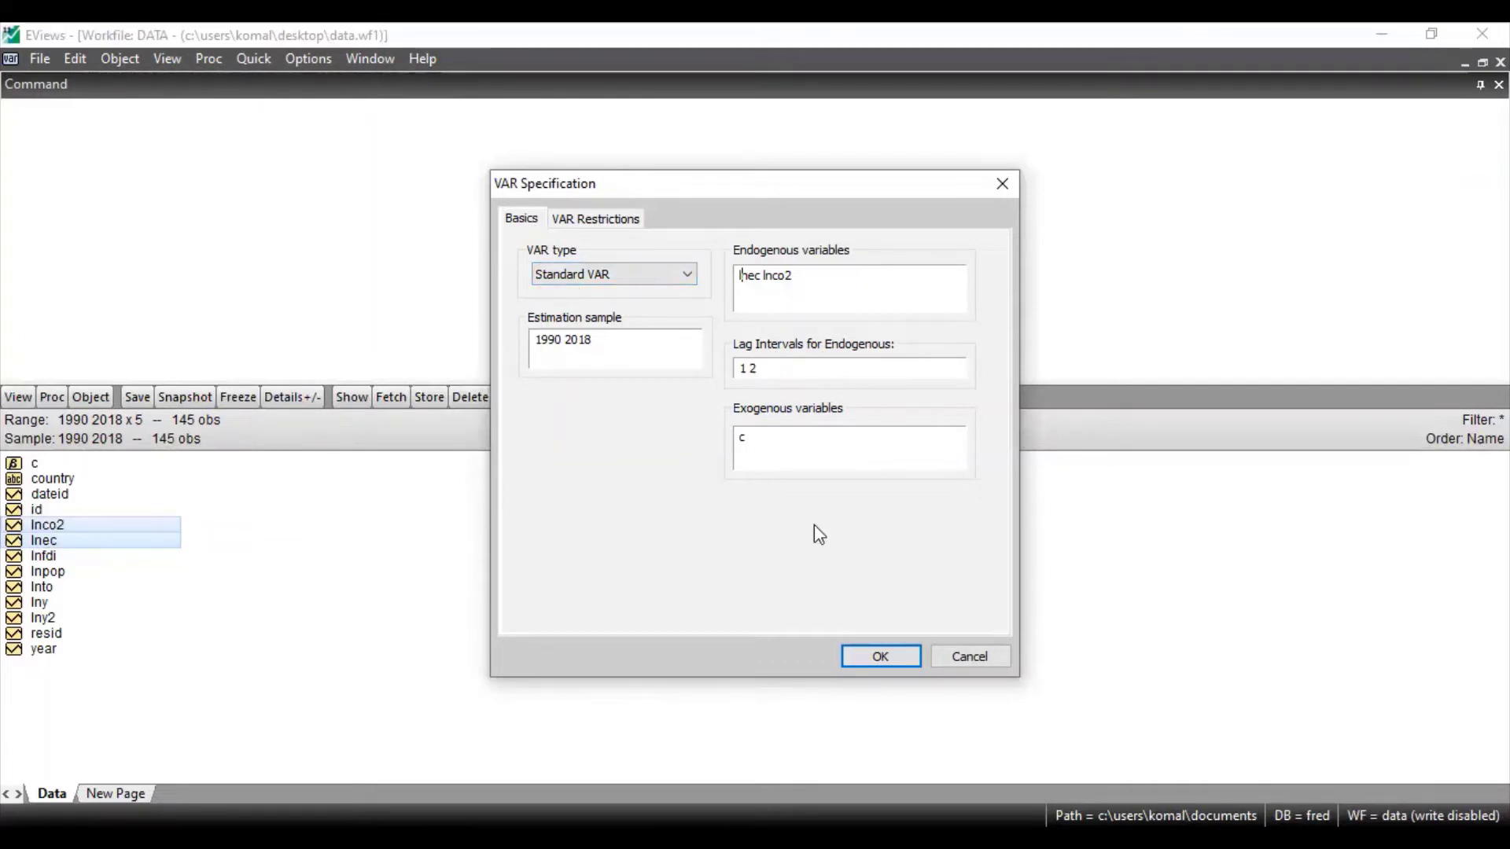
click(875, 663)
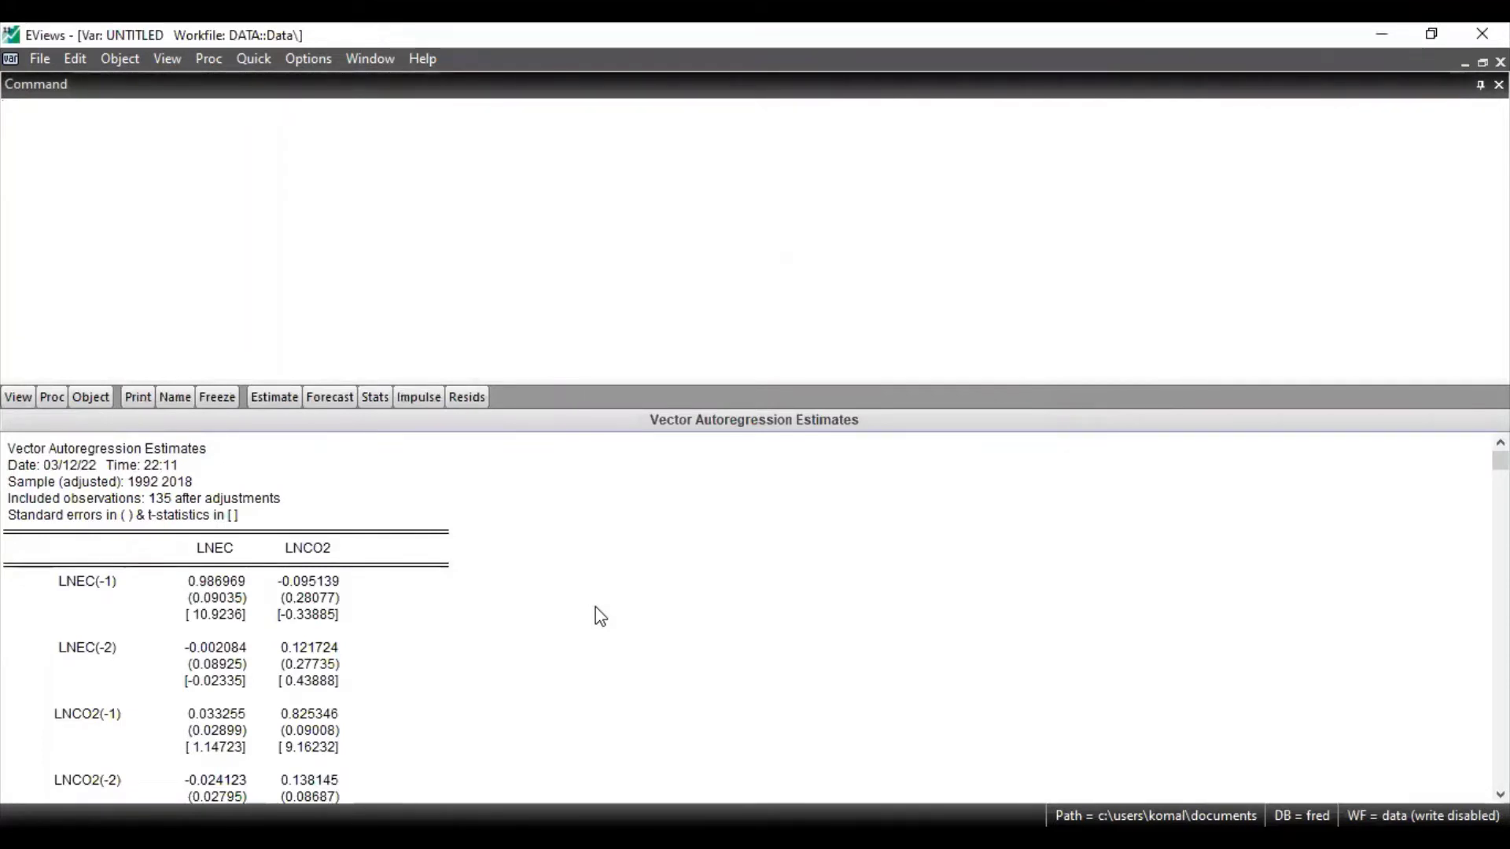
Step: Run the lag length criteria on the estimated VAR with 10 lags to include
click(21, 400)
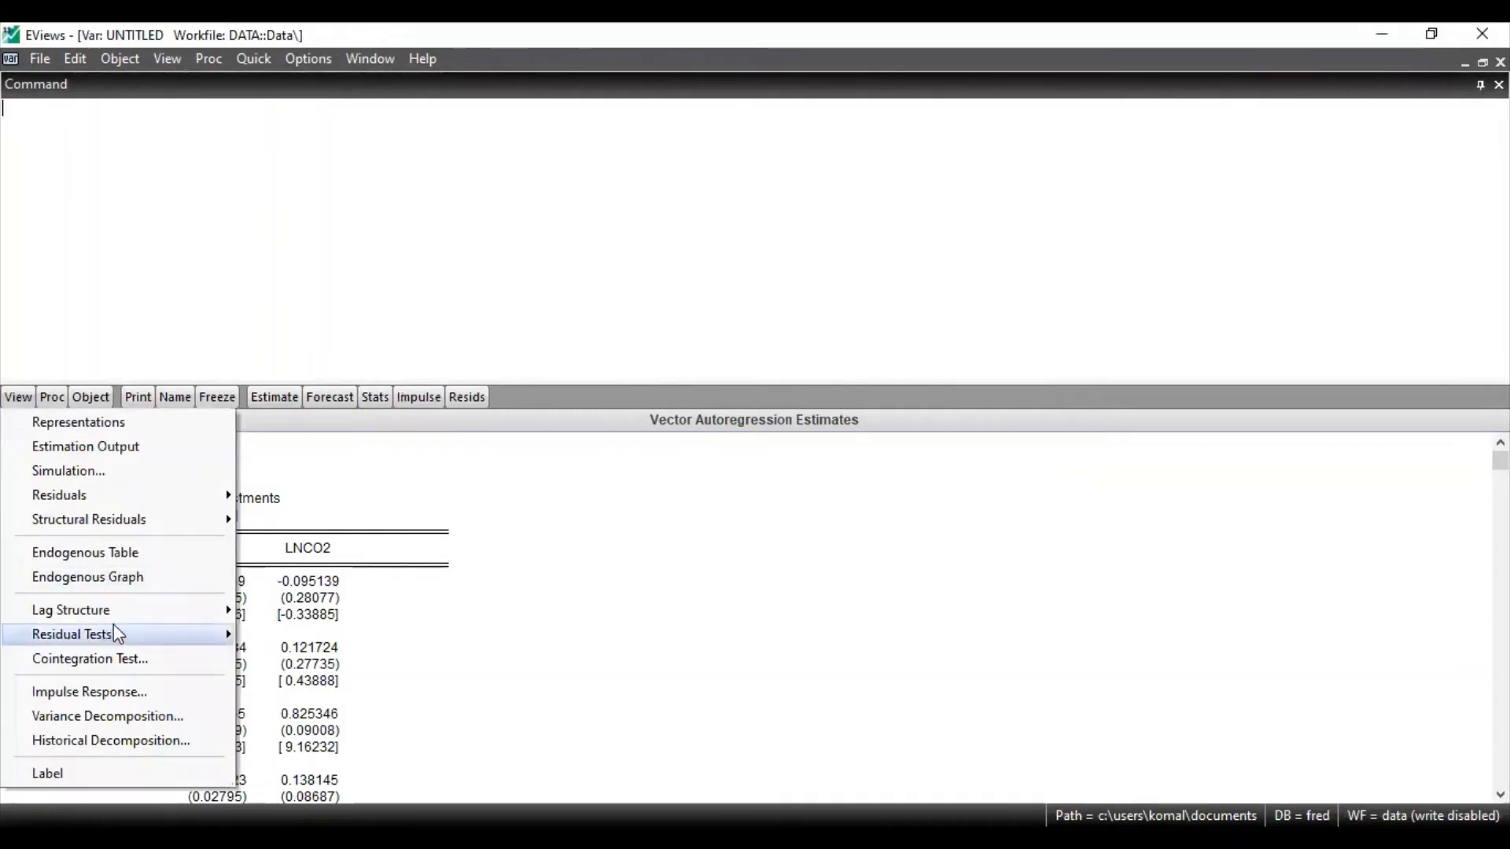
mouse_move(118, 612)
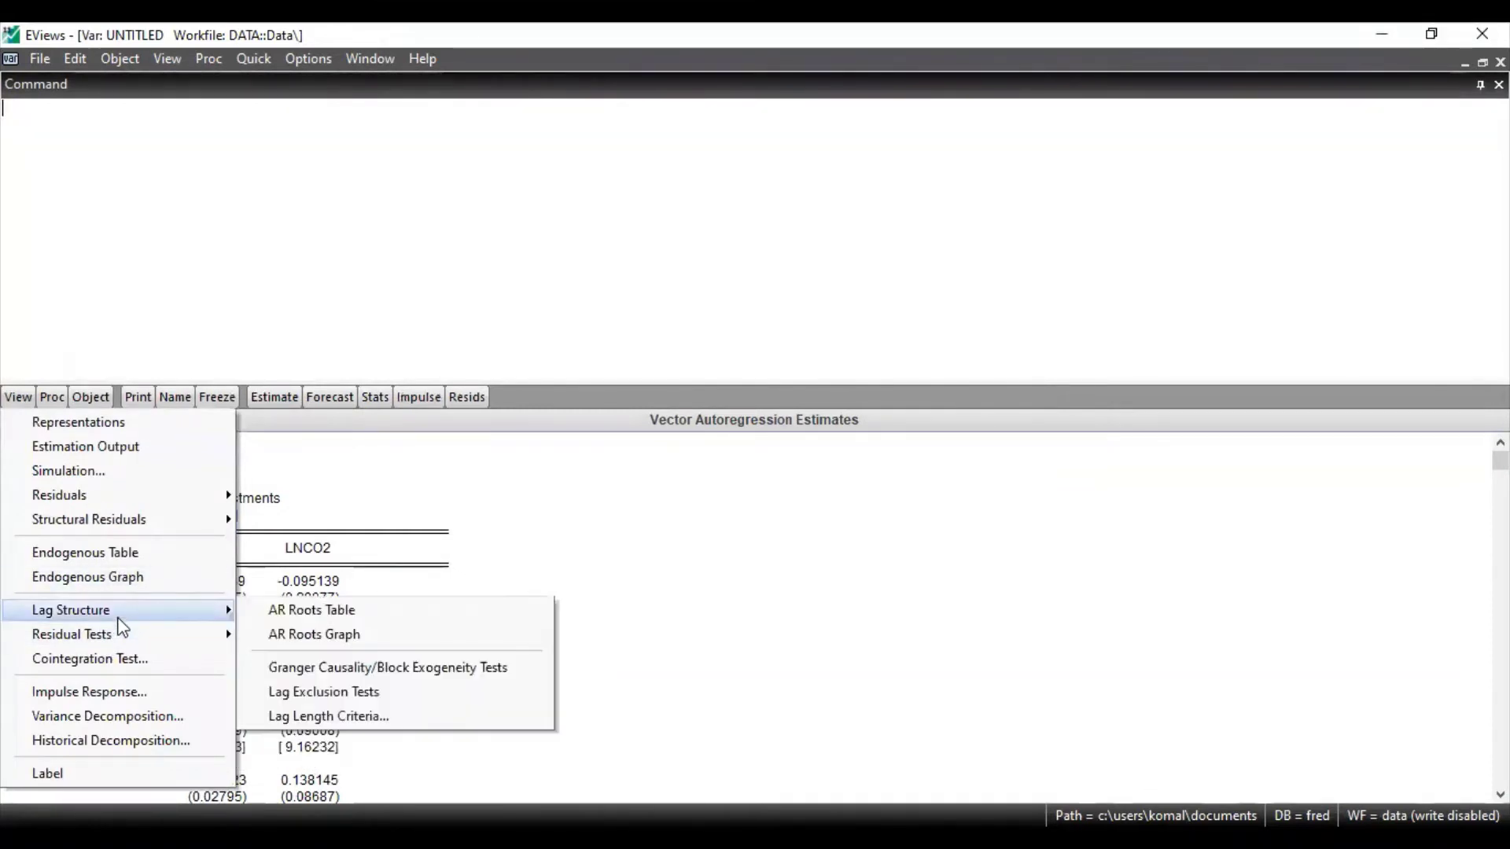
click(311, 718)
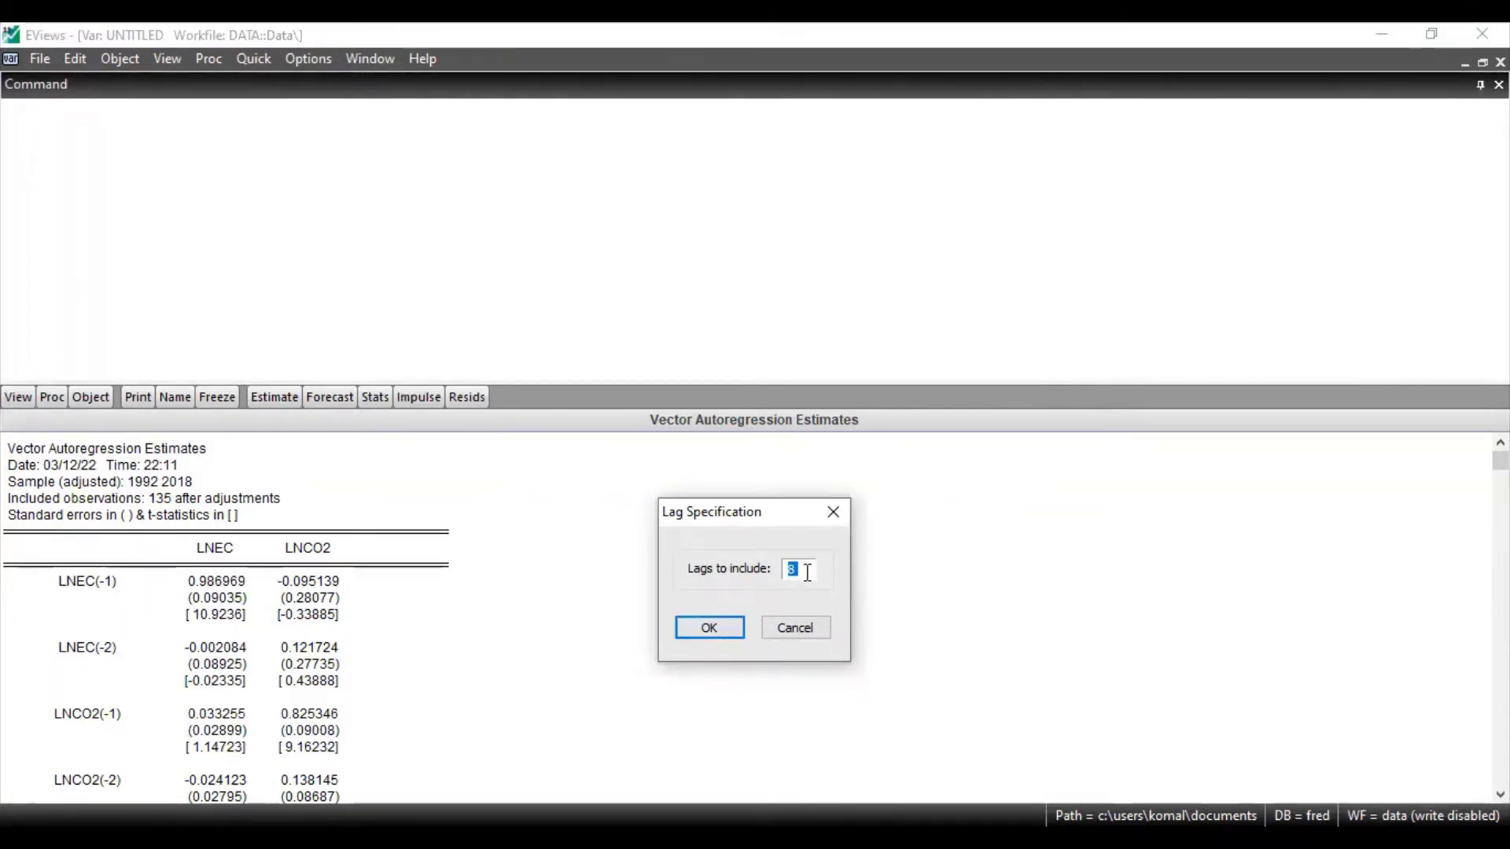
text(8)
key(BackSpace)
text(10)
click(737, 628)
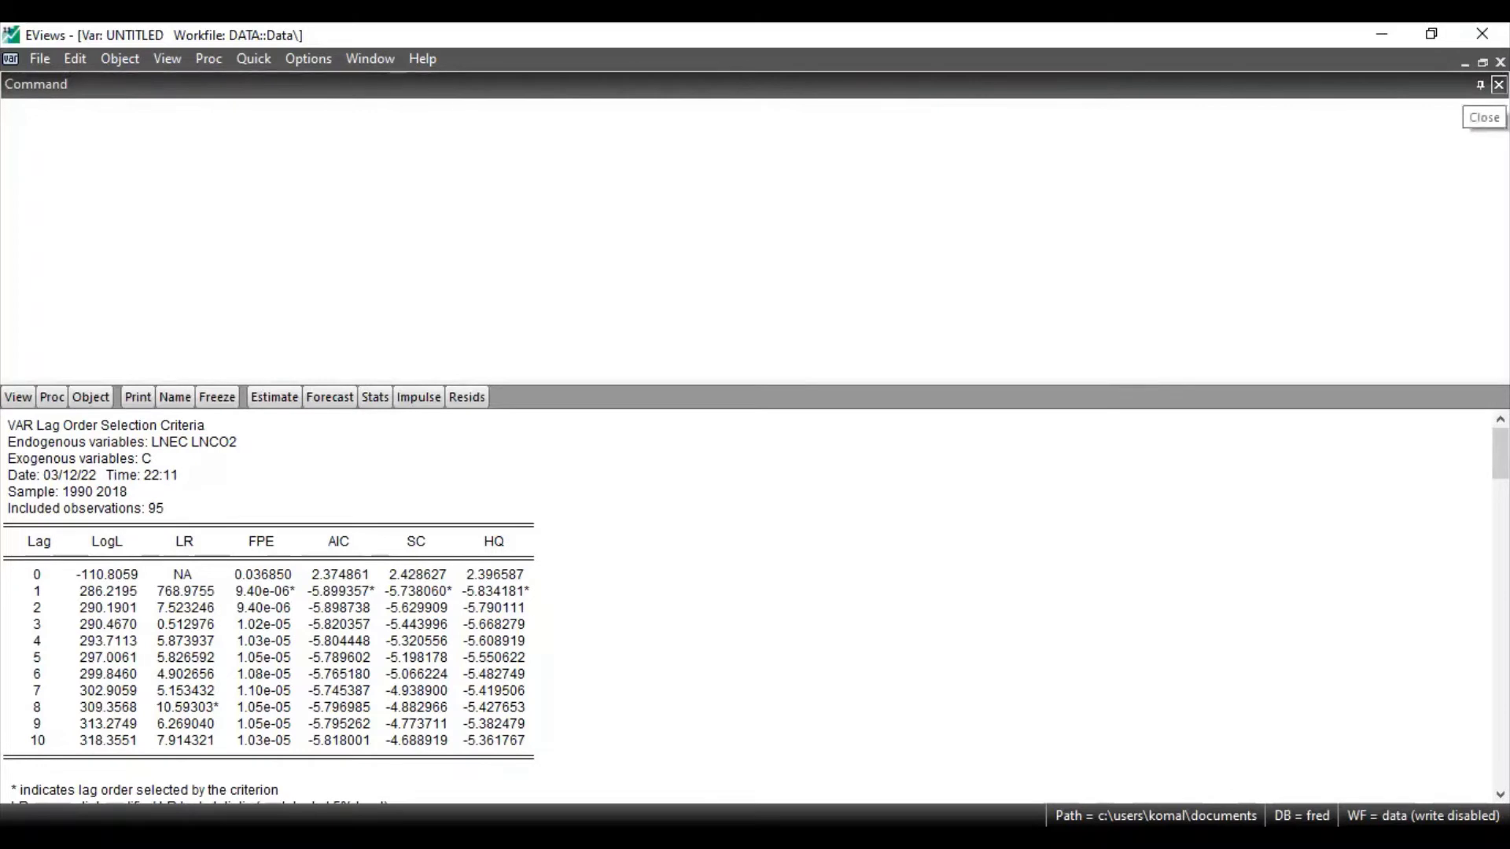
Step: Close the lag order selection results and delete the untitled VAR
click(3, 108)
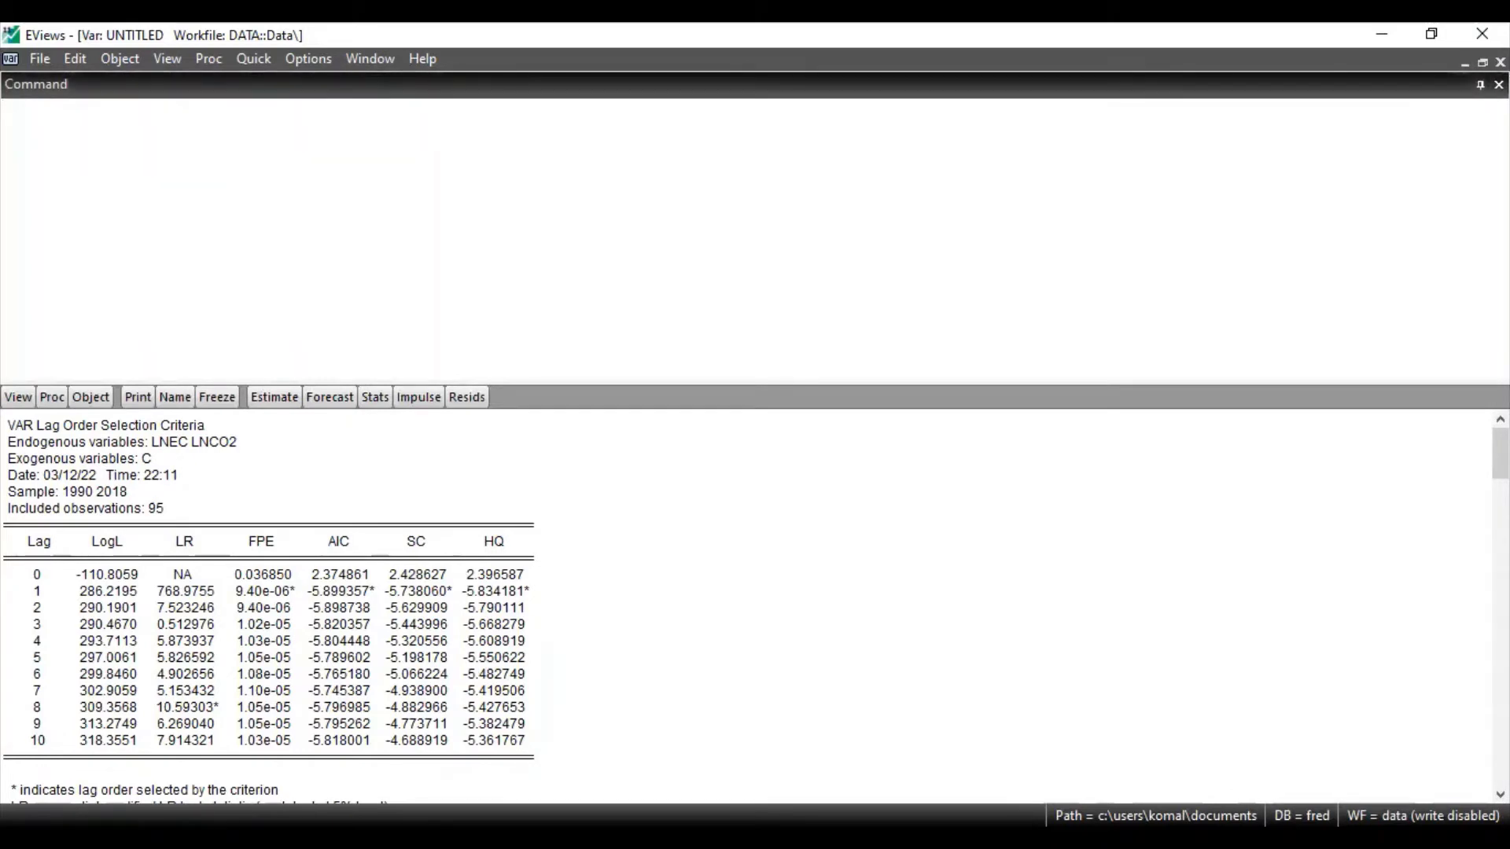
key(ctrl+F4)
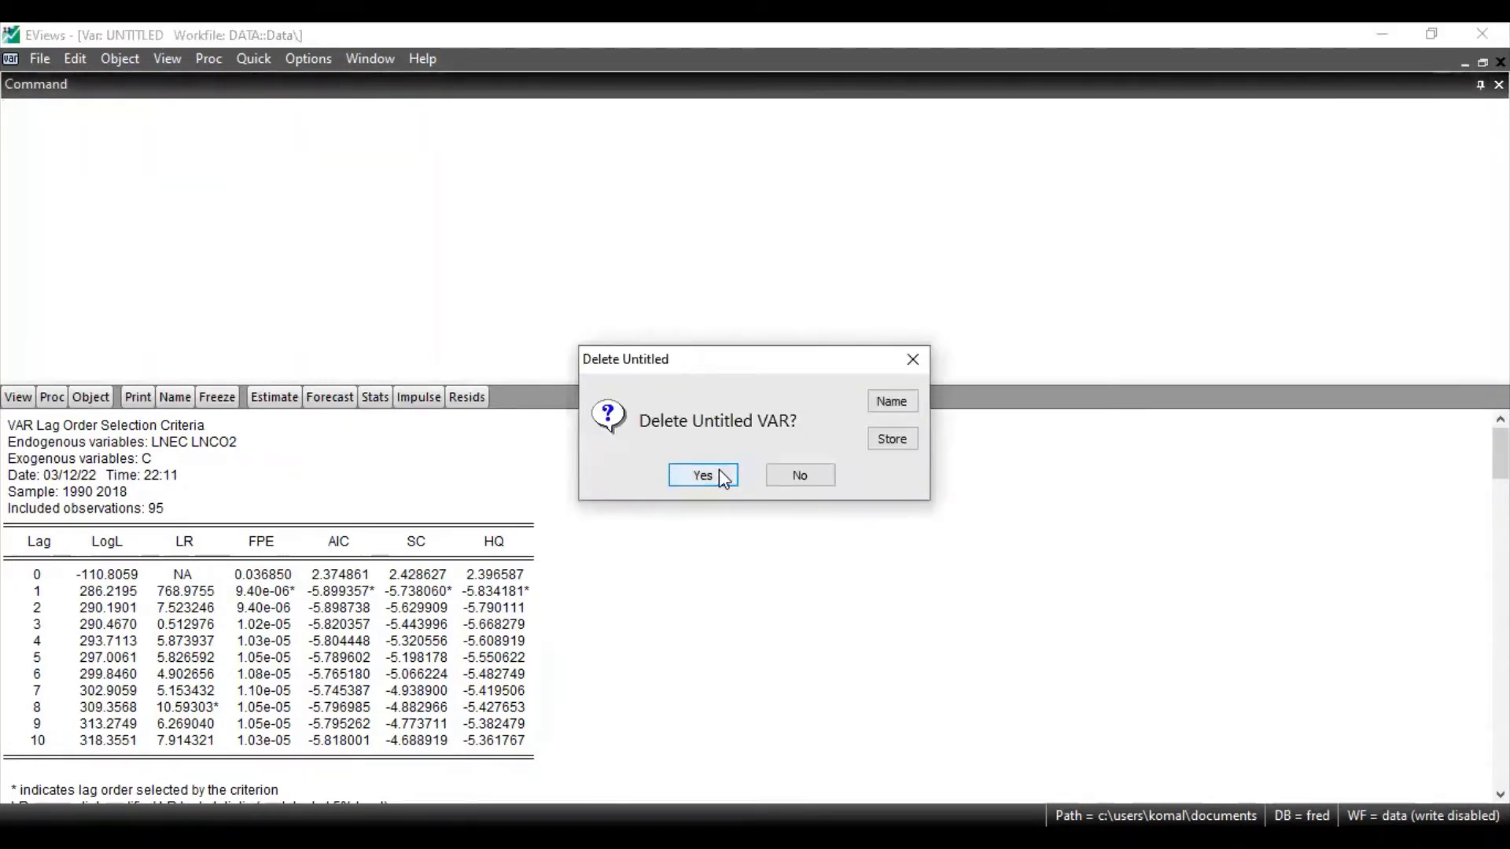
click(719, 469)
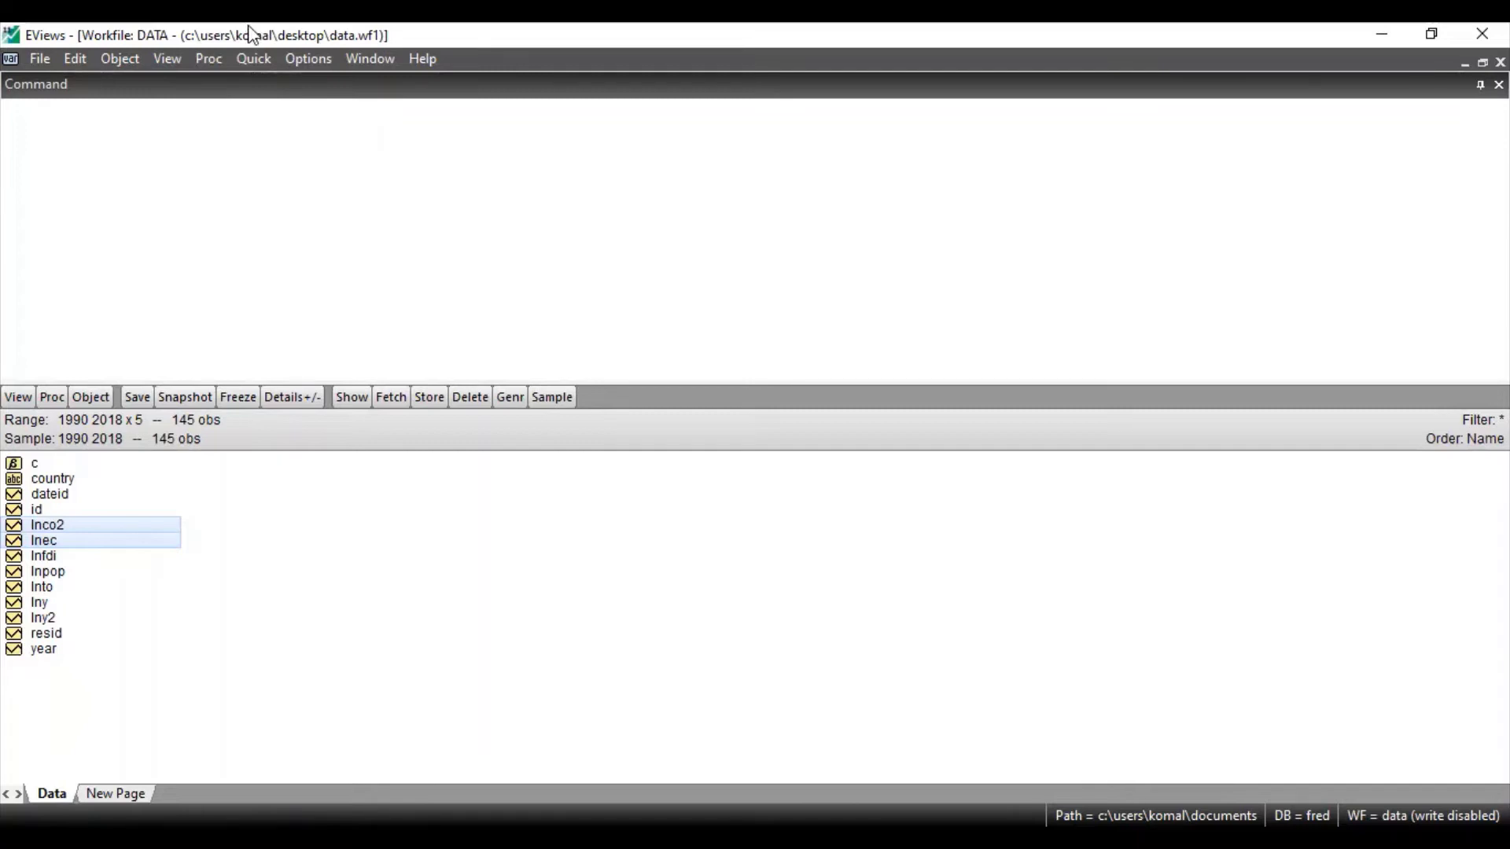
Step: Run the Pedroni panel cointegration test on lnec and lnco2 with individual intercept and user-specified lag 1, view the results, and delete the untitled group
click(254, 60)
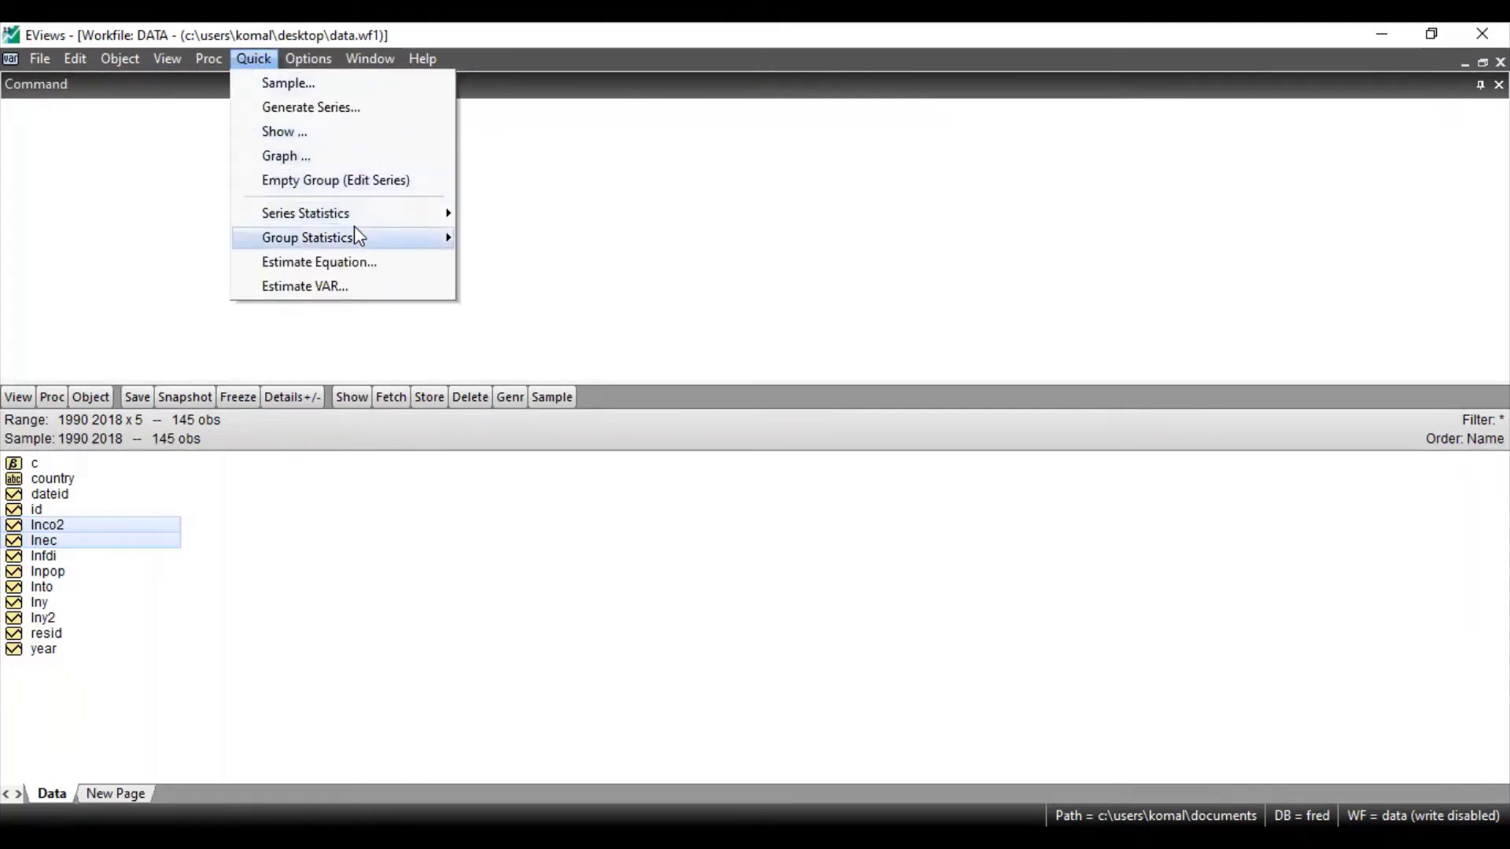
mouse_move(359, 240)
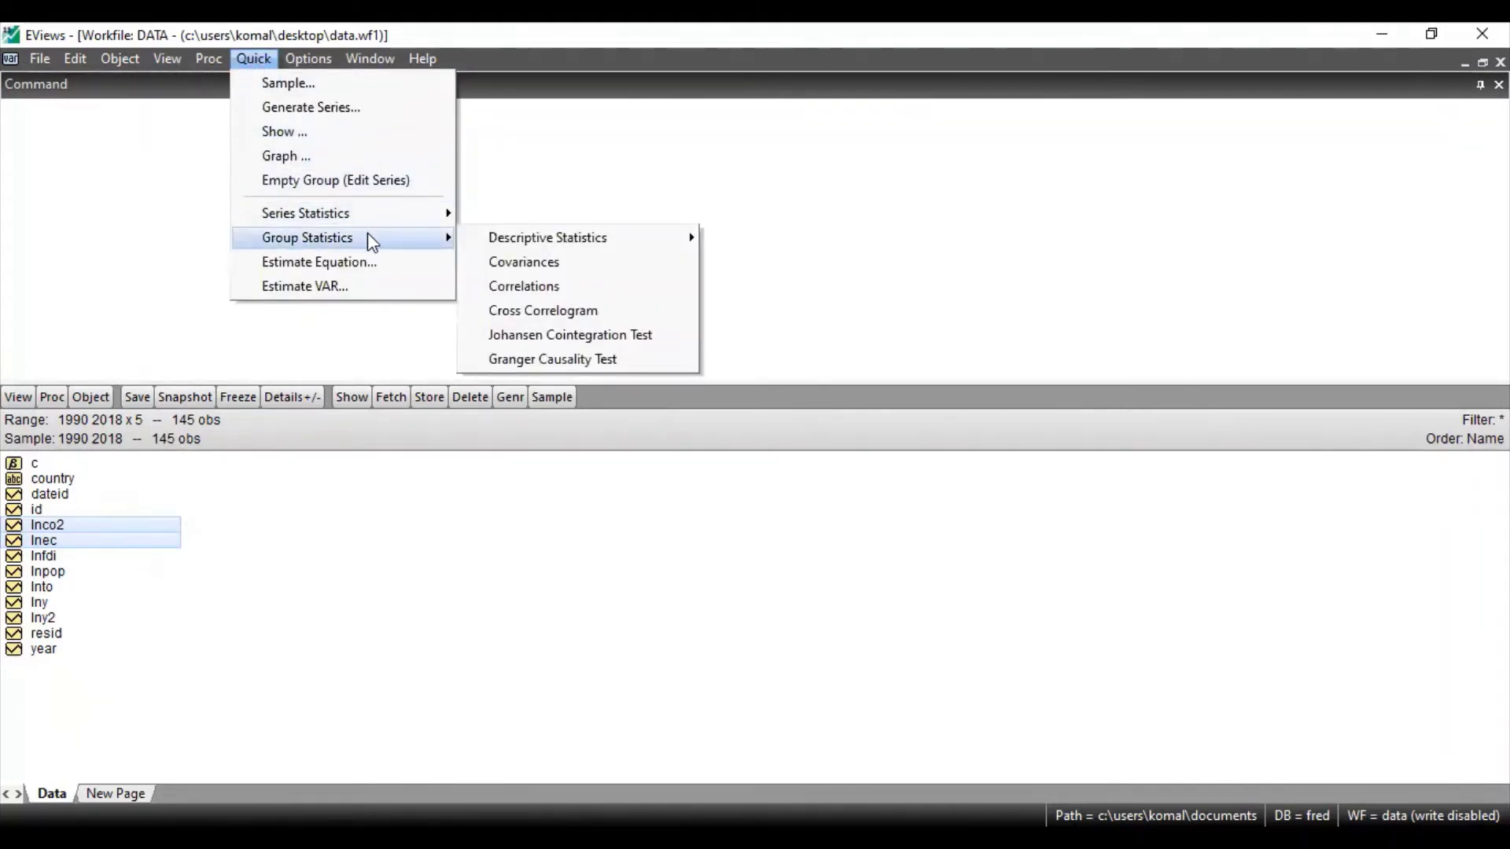
click(547, 342)
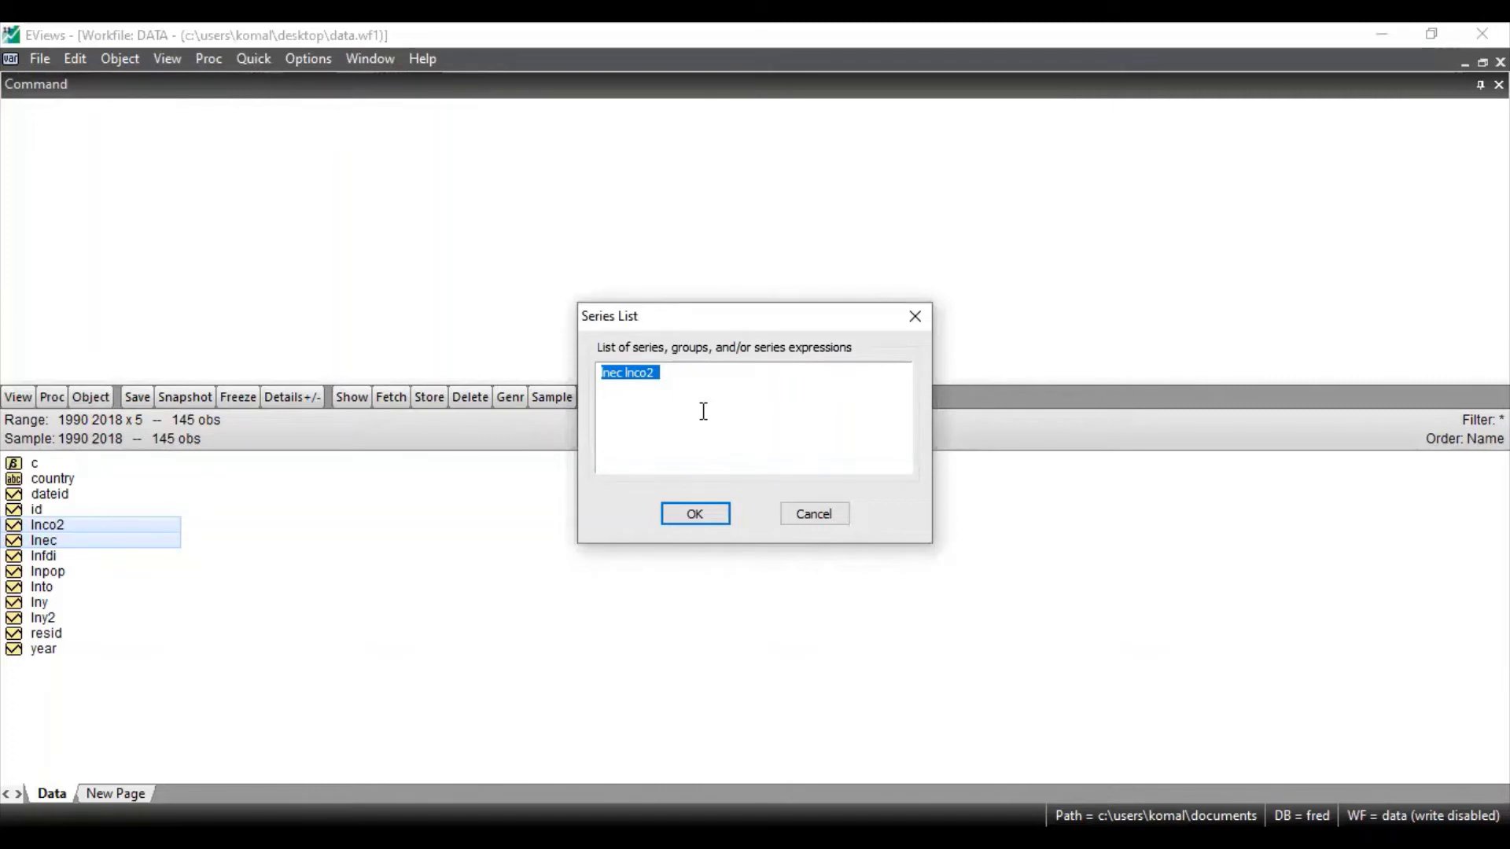
click(705, 516)
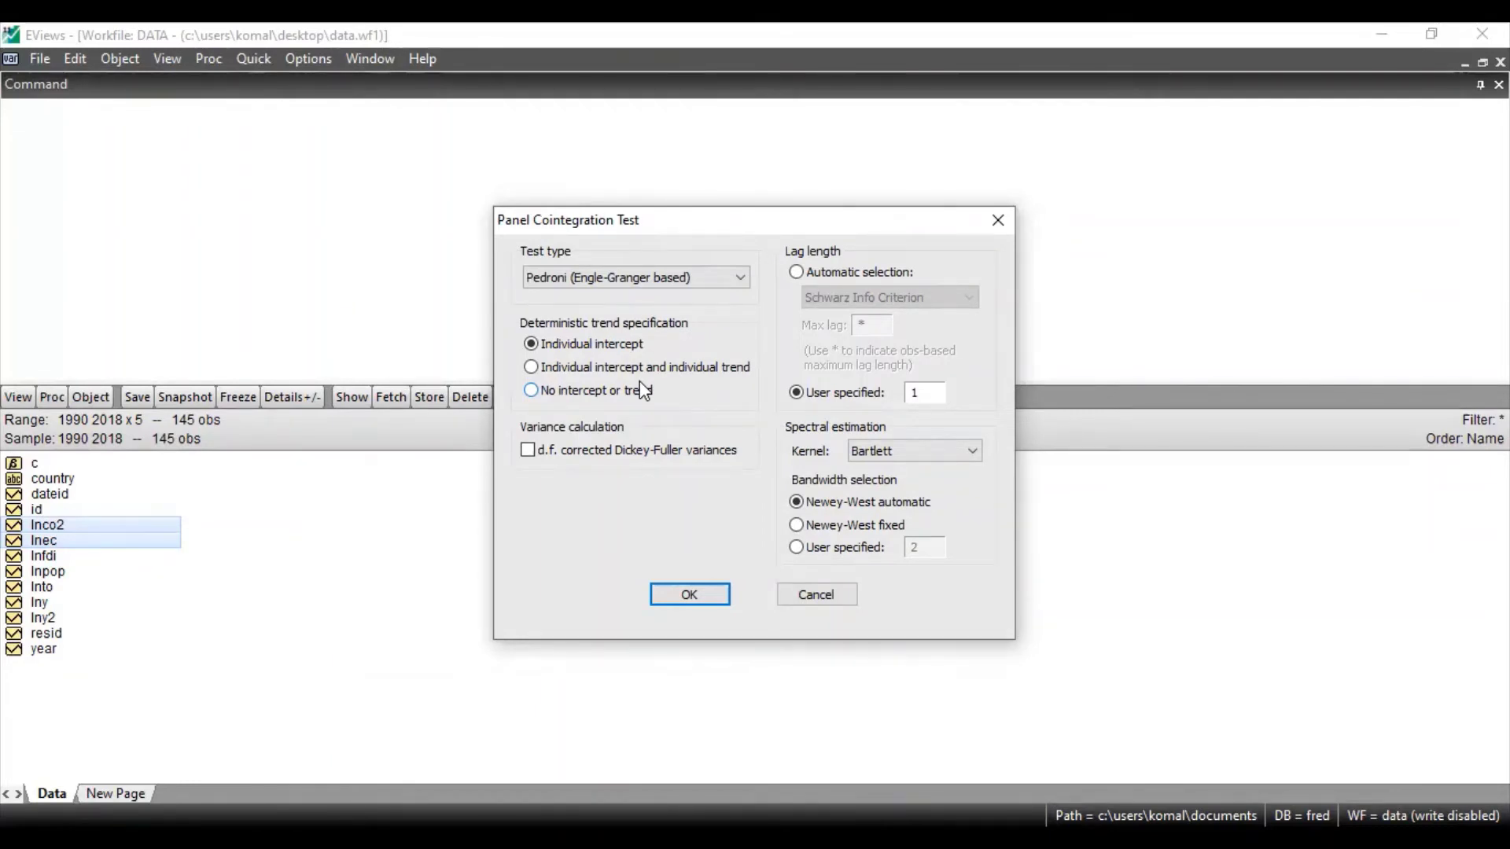
click(691, 595)
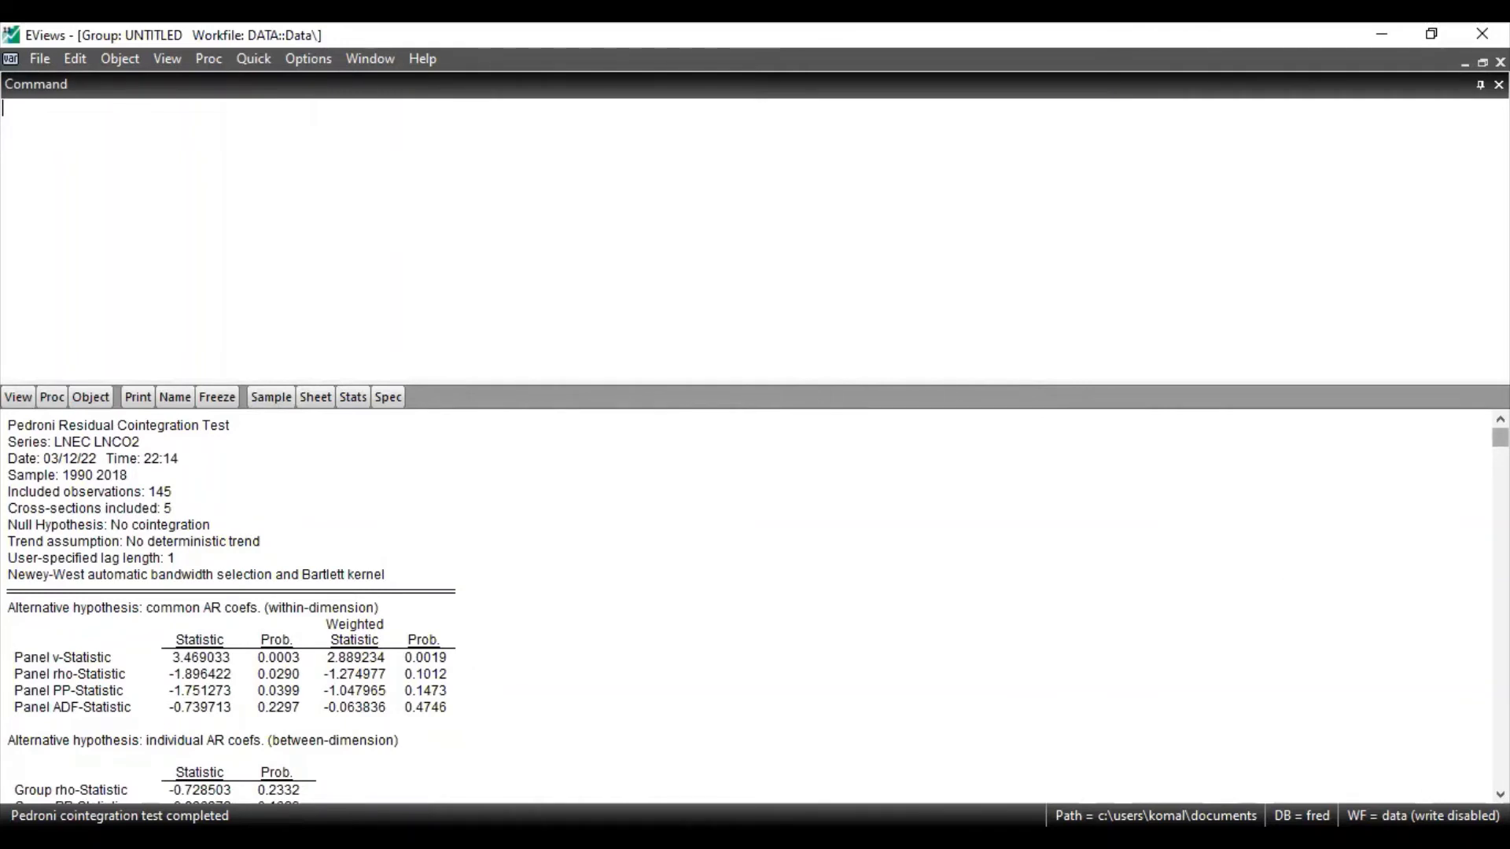
scroll(755, 605, down, 2)
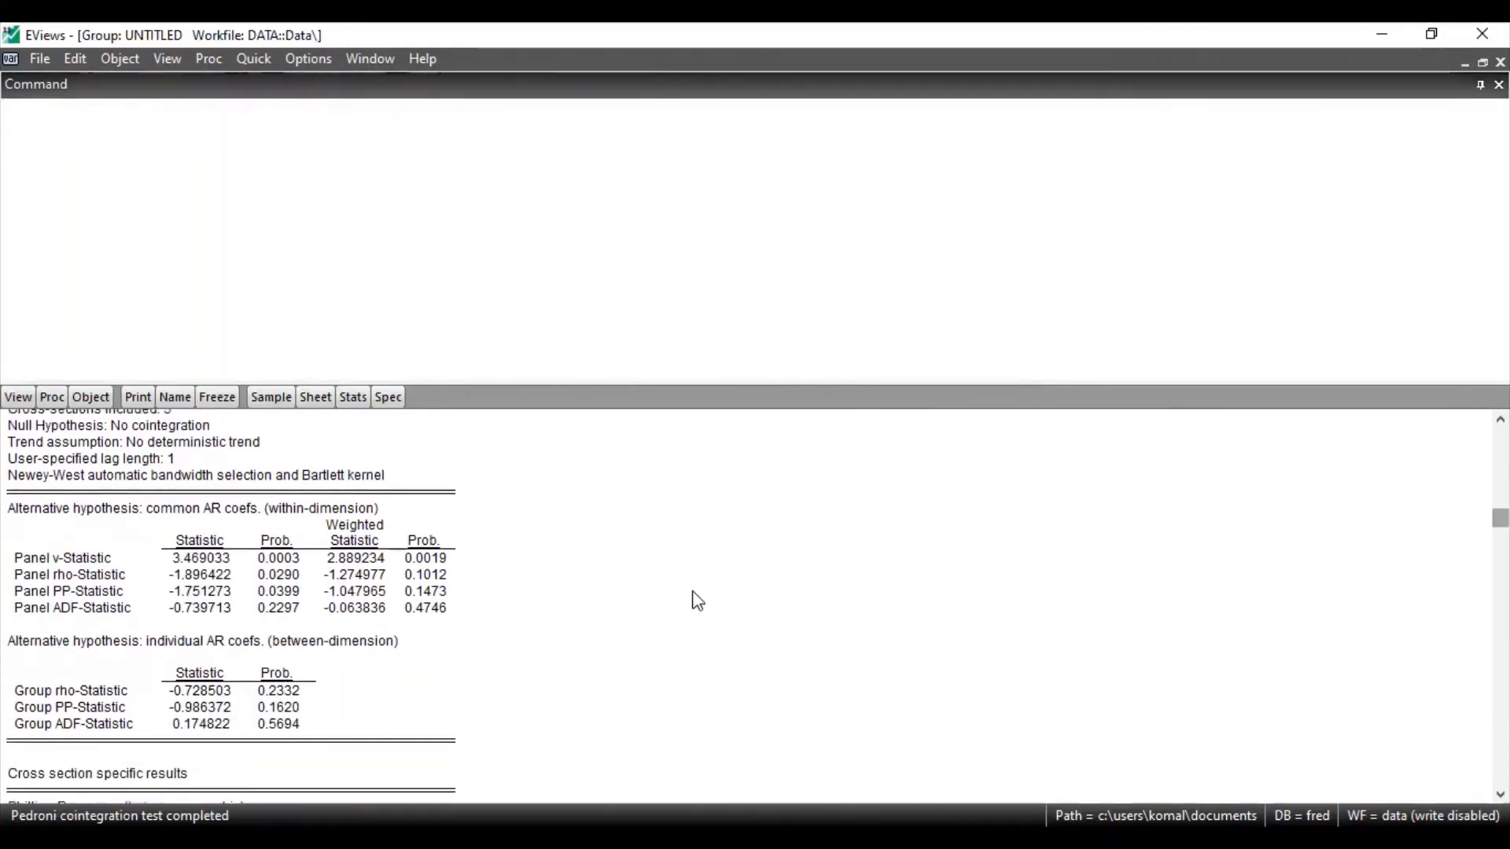
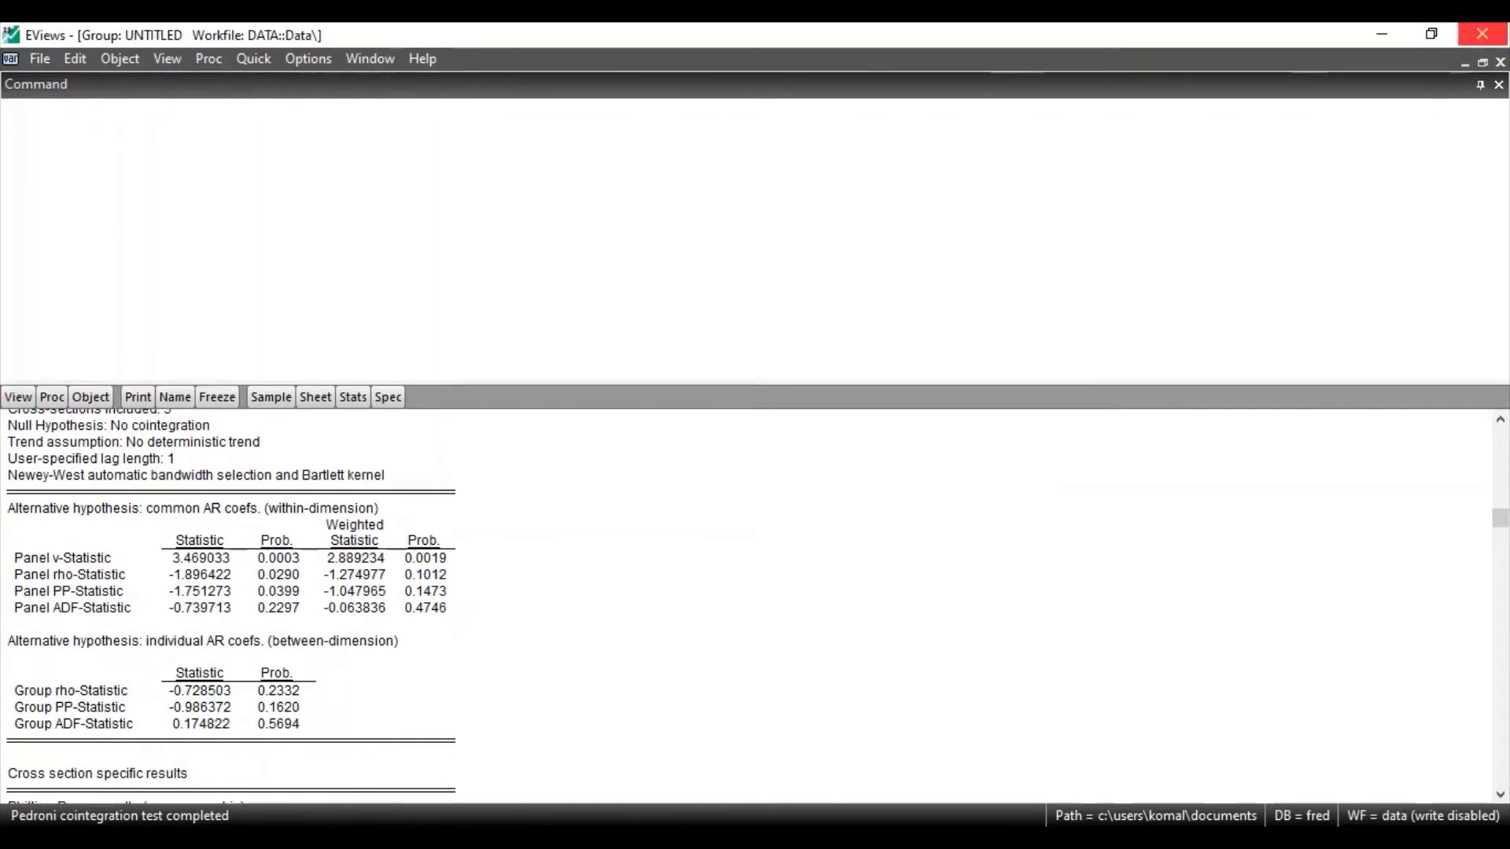
click(1501, 62)
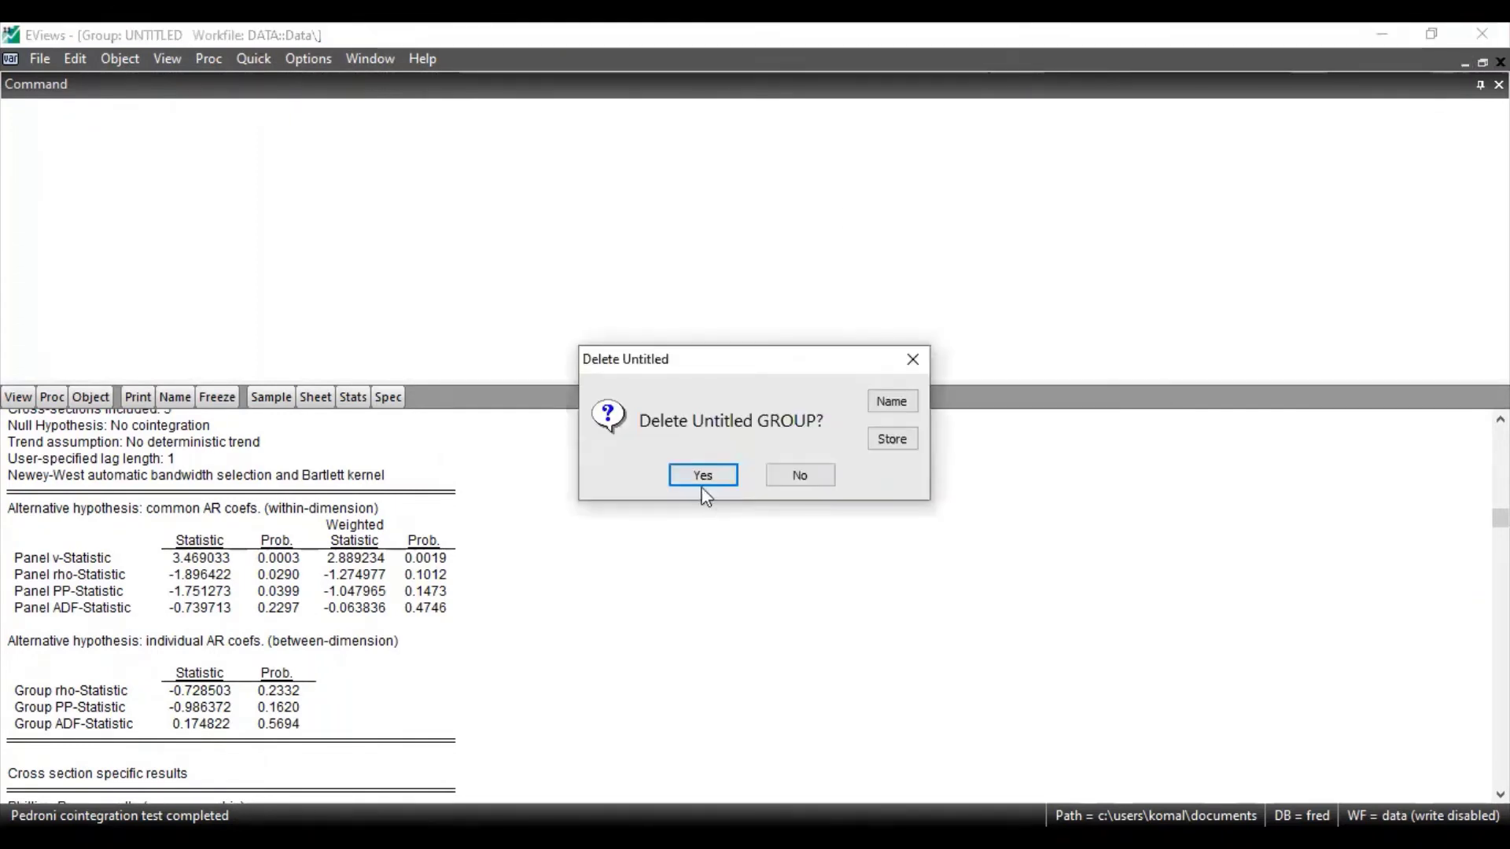
click(703, 477)
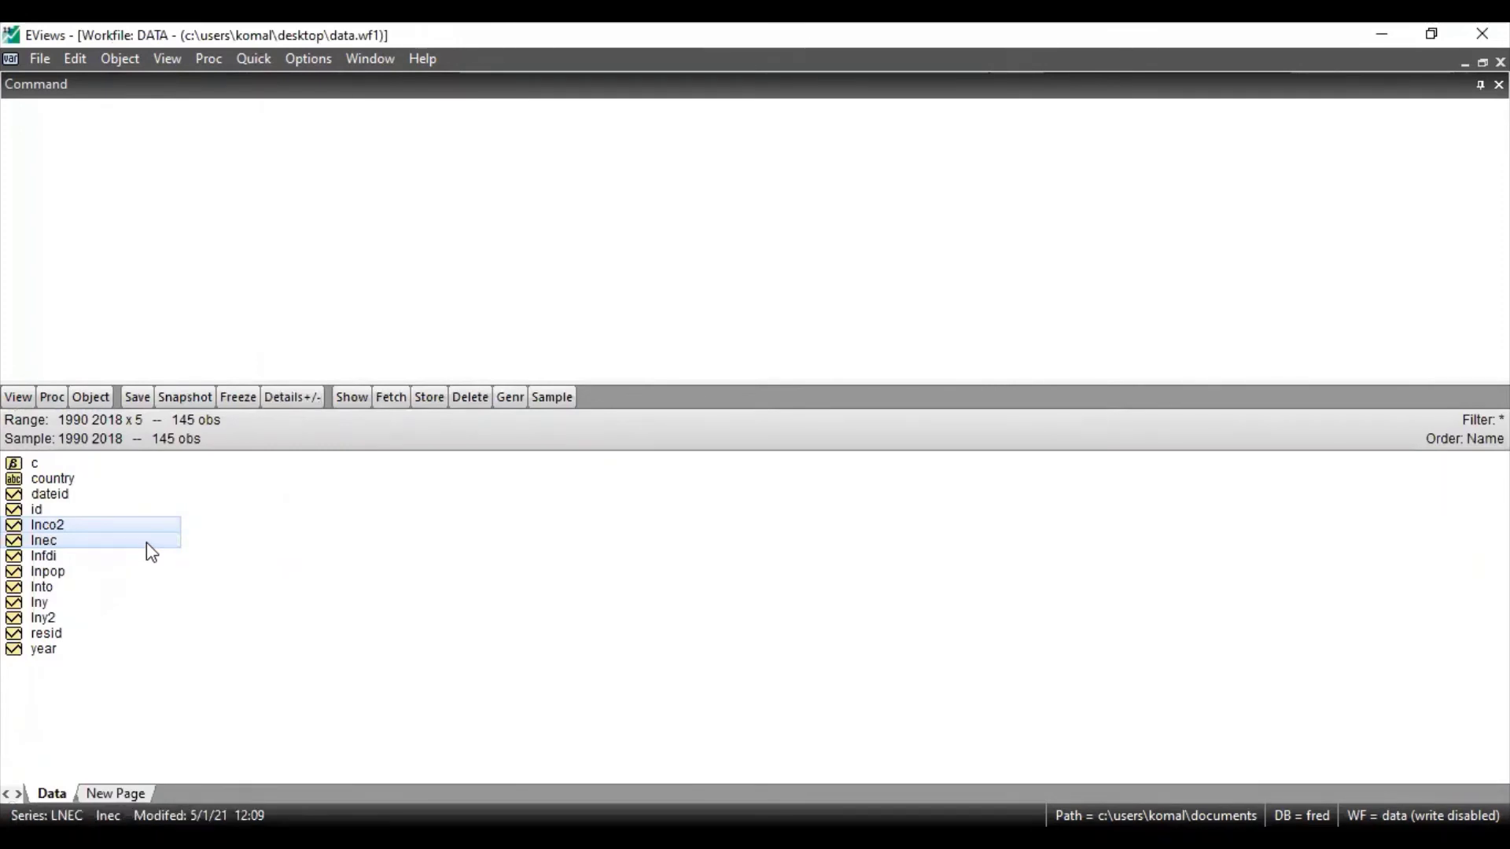
Step: Open lnec and lnco2 as a VAR, choose Vector Error Correction as the VAR type and set the endogenous lag intervals to 1 1
right_click(148, 544)
mouse_move(279, 211)
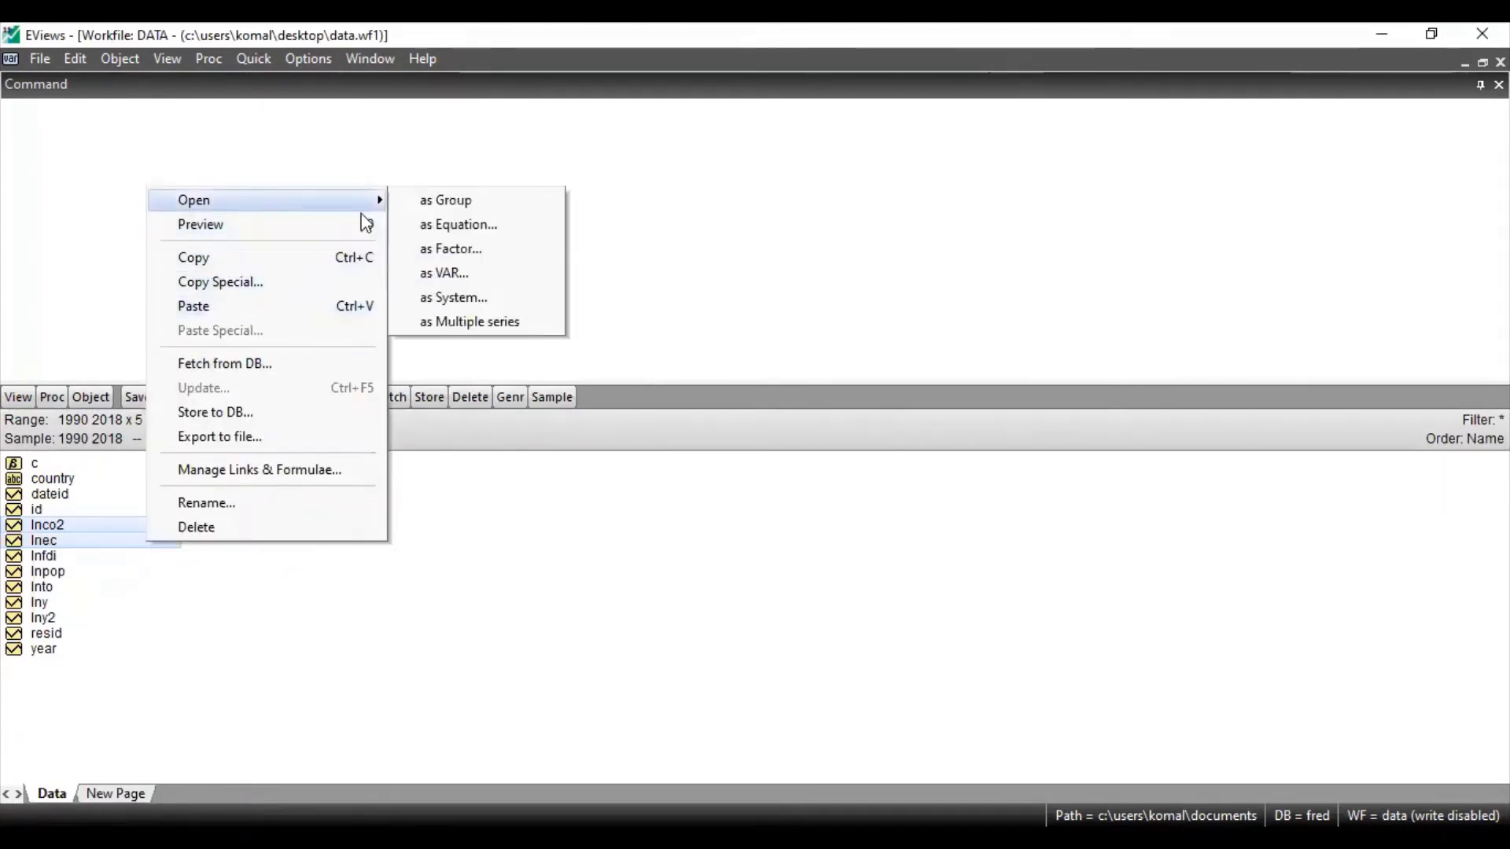
click(424, 271)
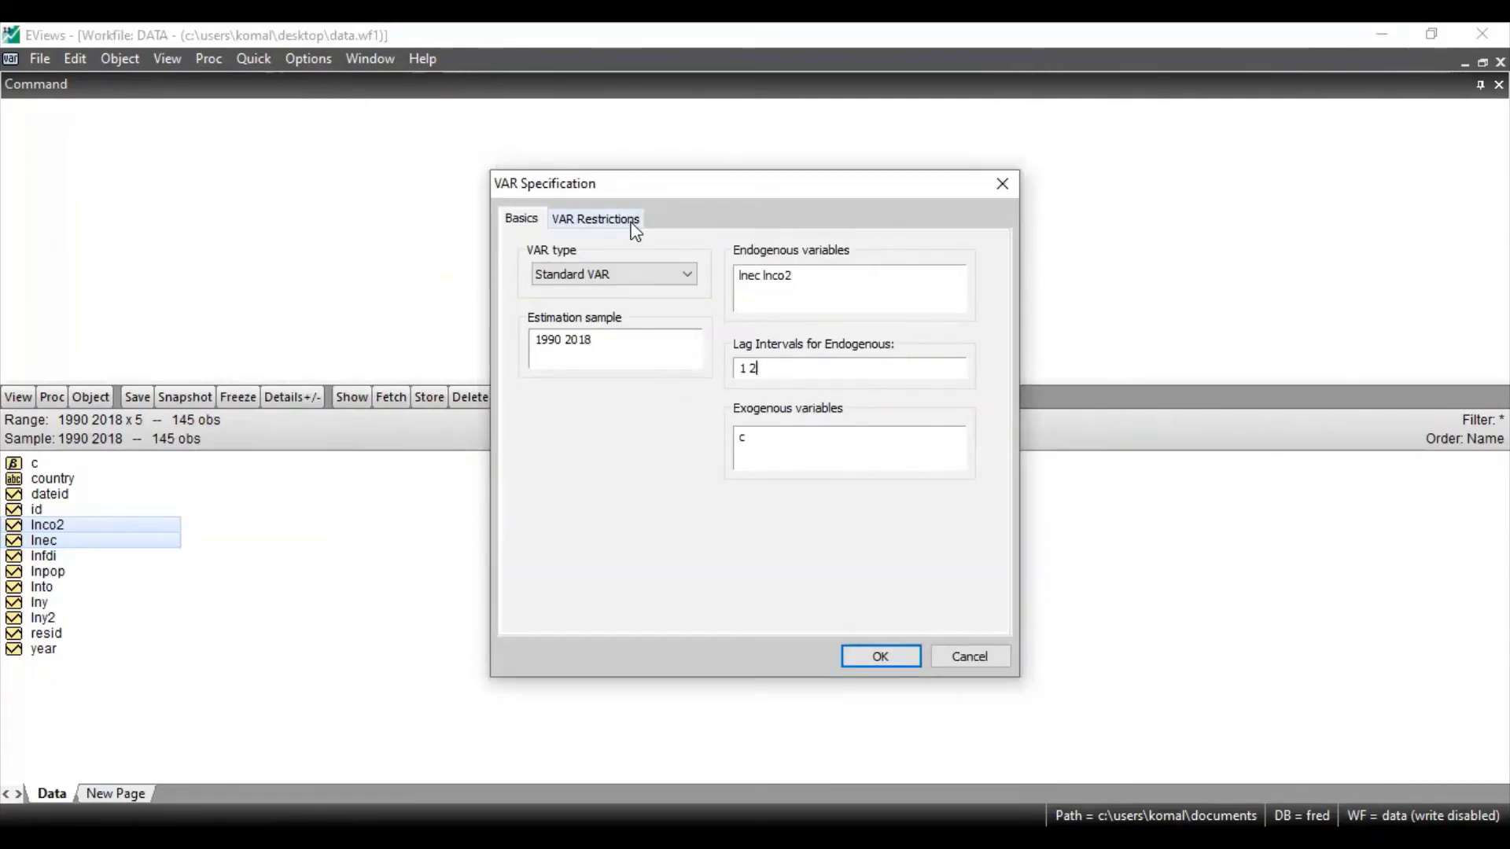
click(598, 275)
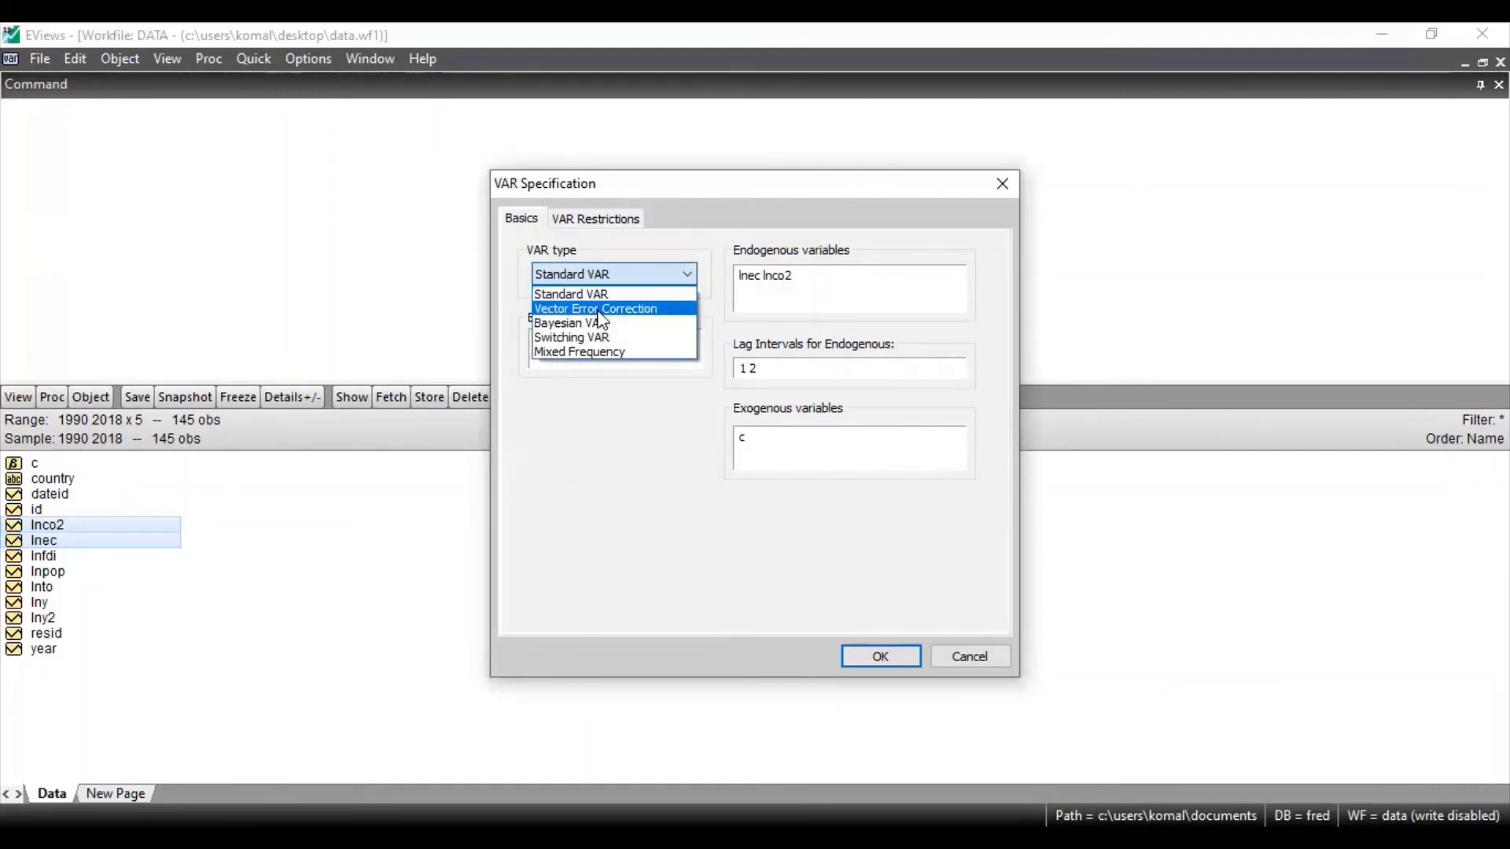
click(601, 315)
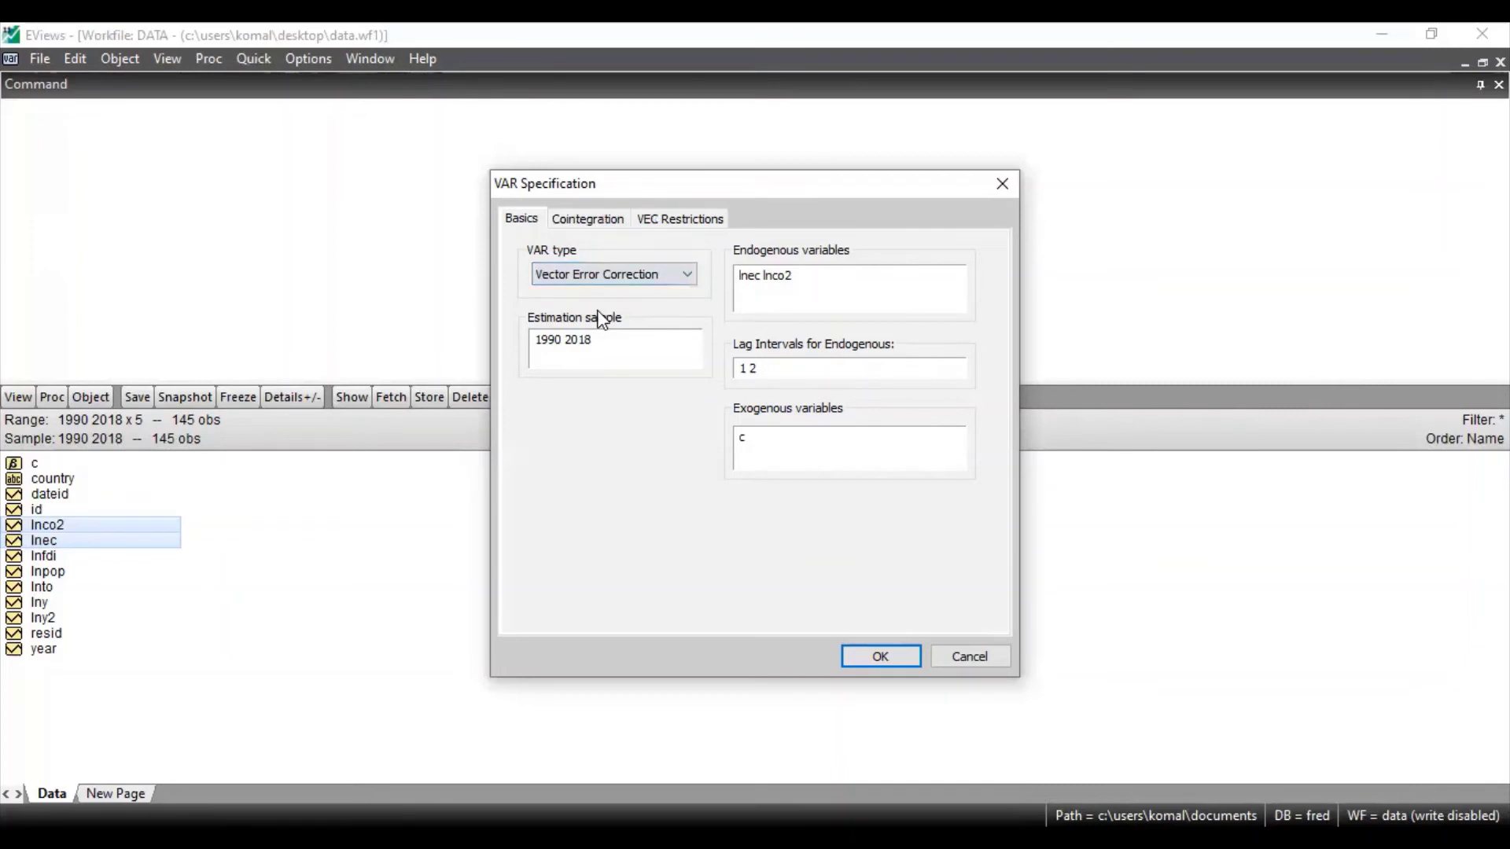
click(797, 366)
key(BackSpace)
text(1)
Step: Check the cointegration settings, keeping rank 1 and intercept (no trend) in CE and VAR, then estimate the model and review the error correction output
click(588, 220)
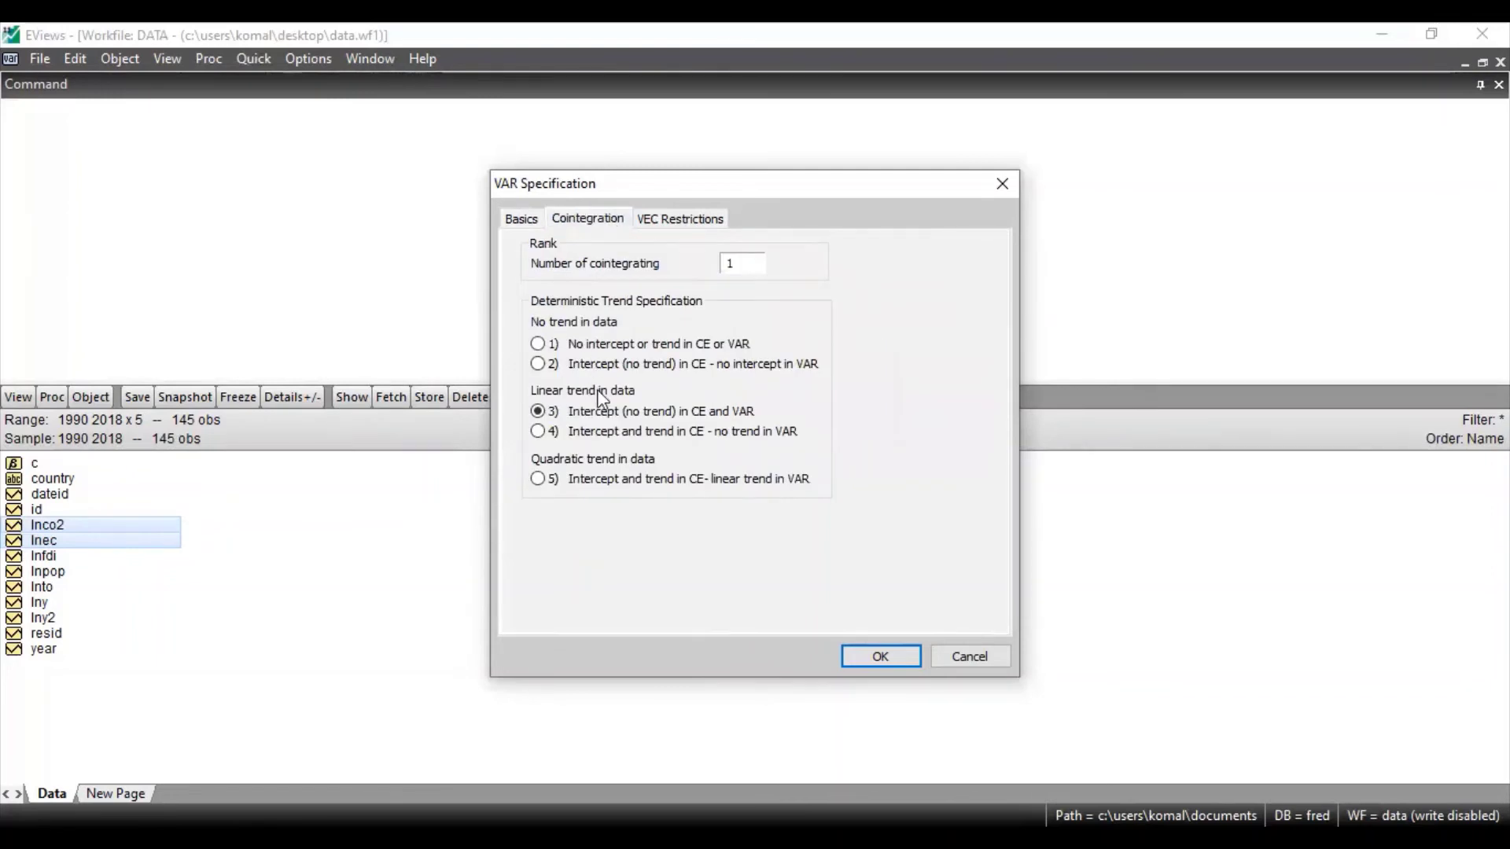
click(523, 223)
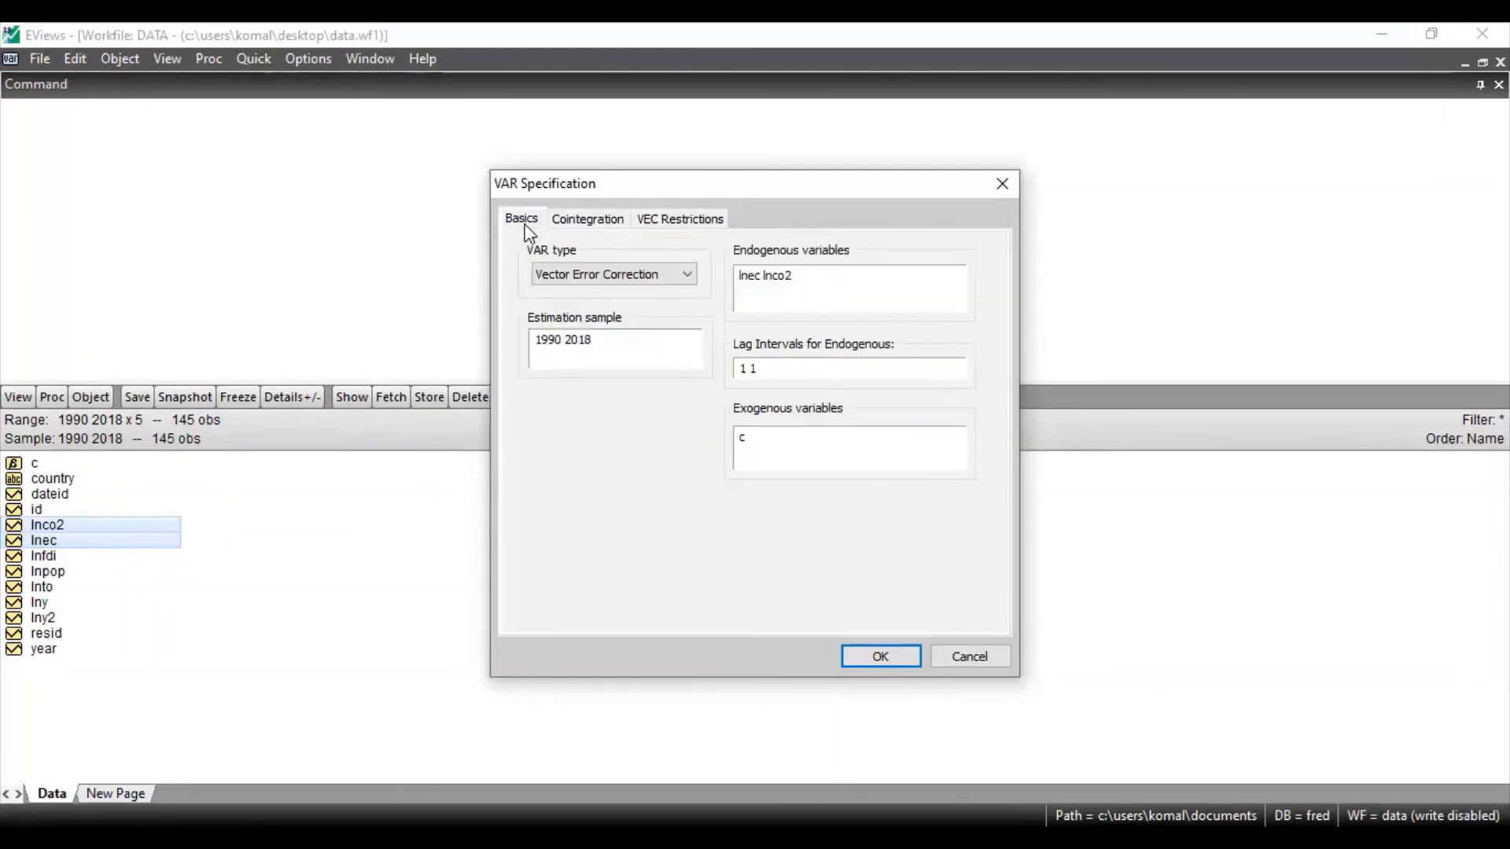
click(617, 225)
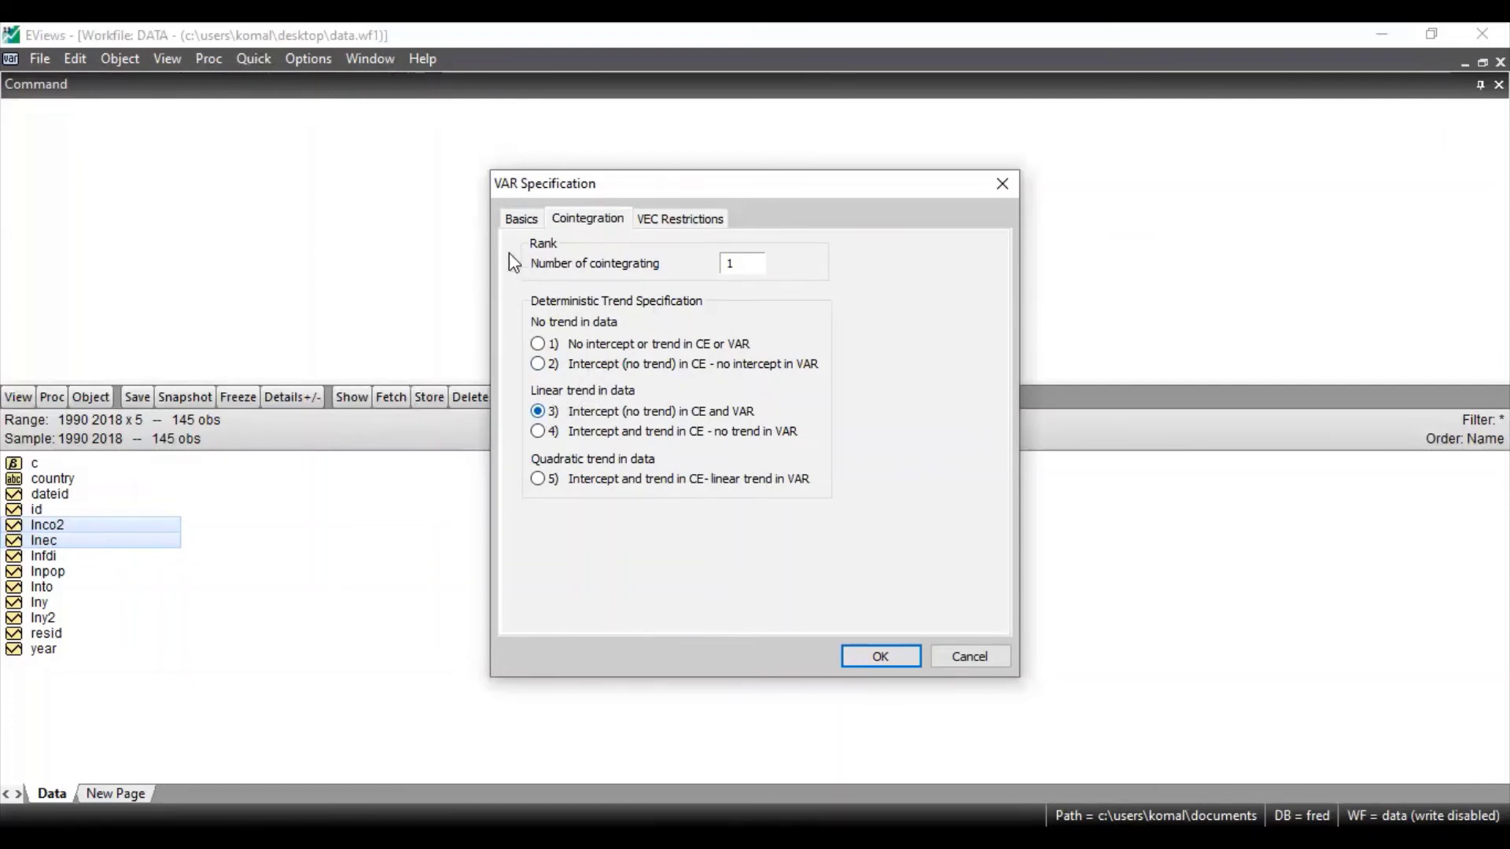
click(509, 224)
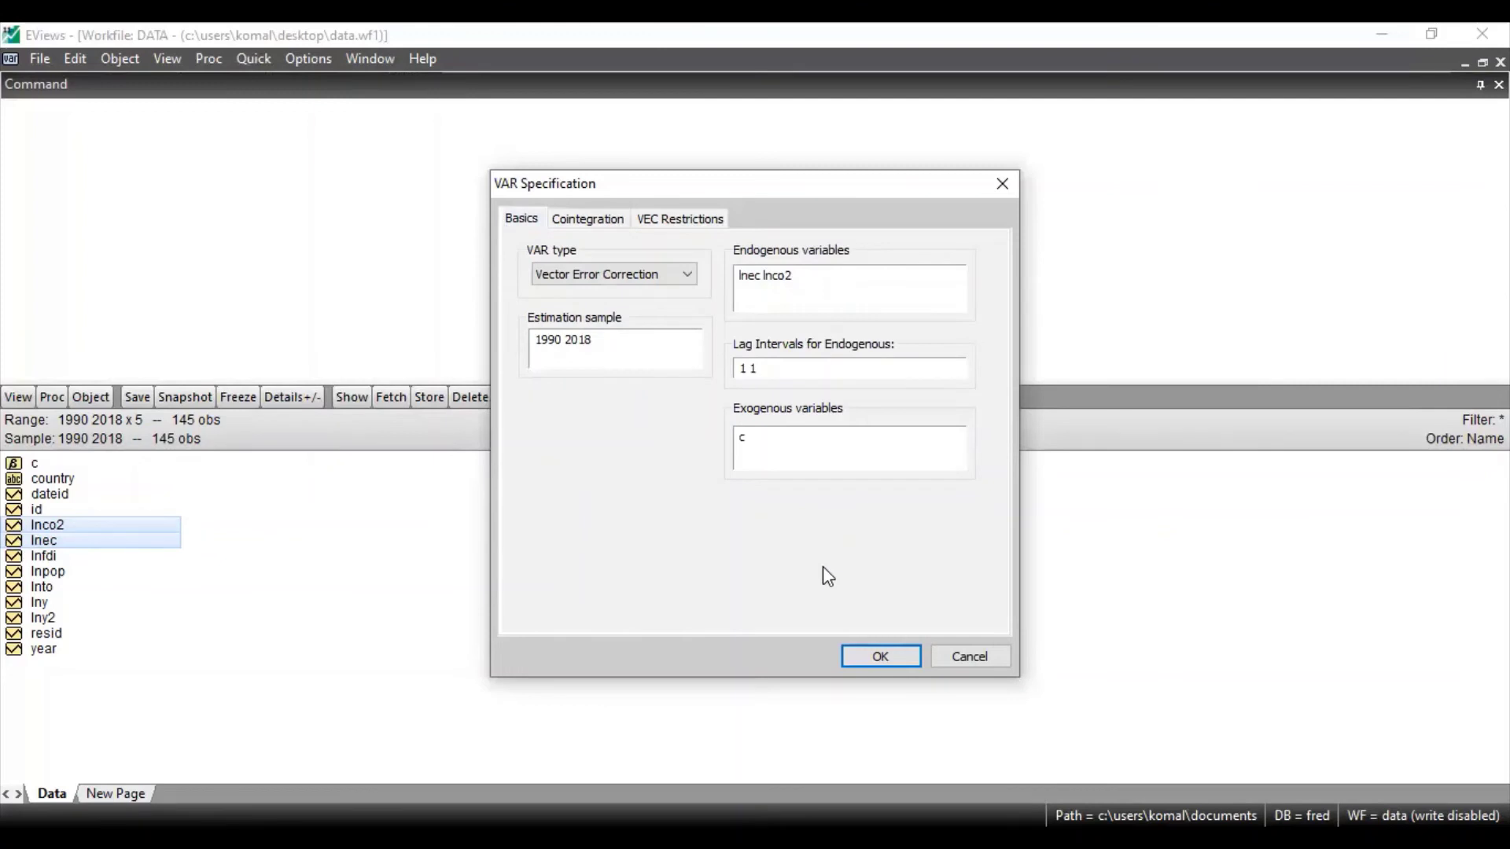
click(869, 665)
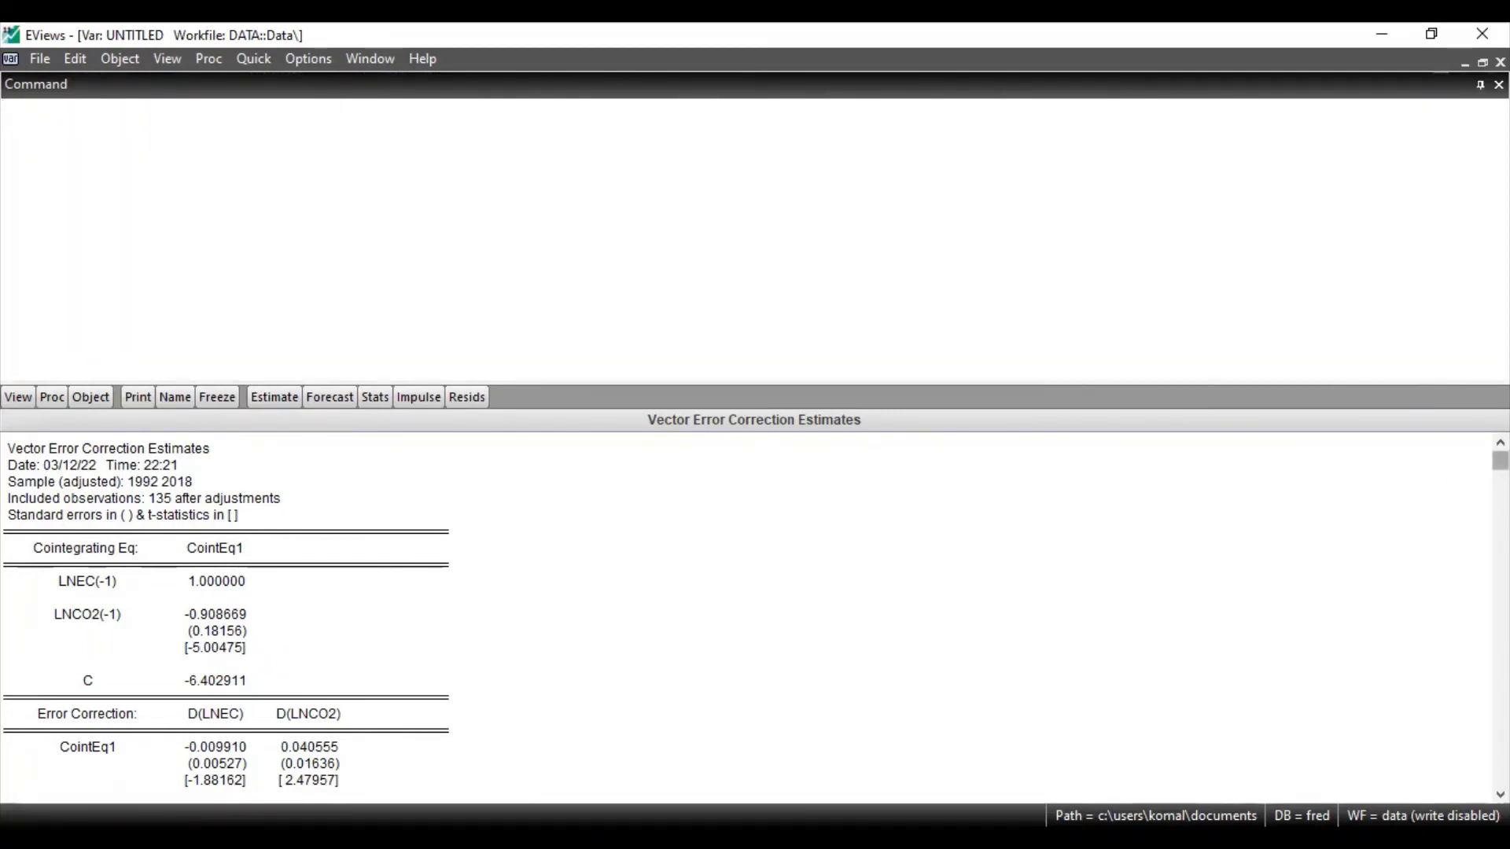
scroll(1455, 482, down, 1)
scroll(1456, 503, down, 2)
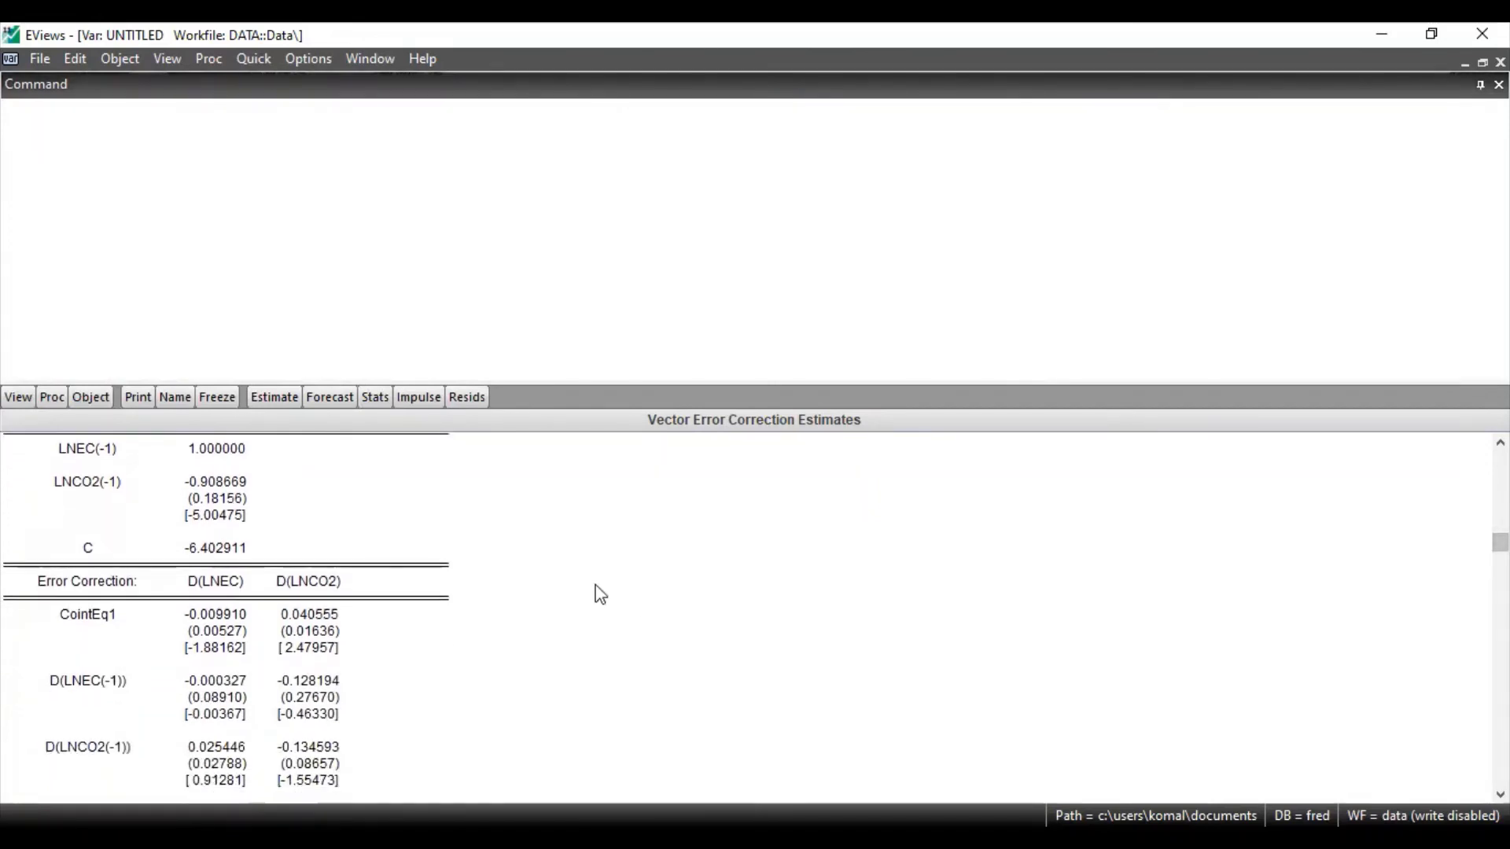